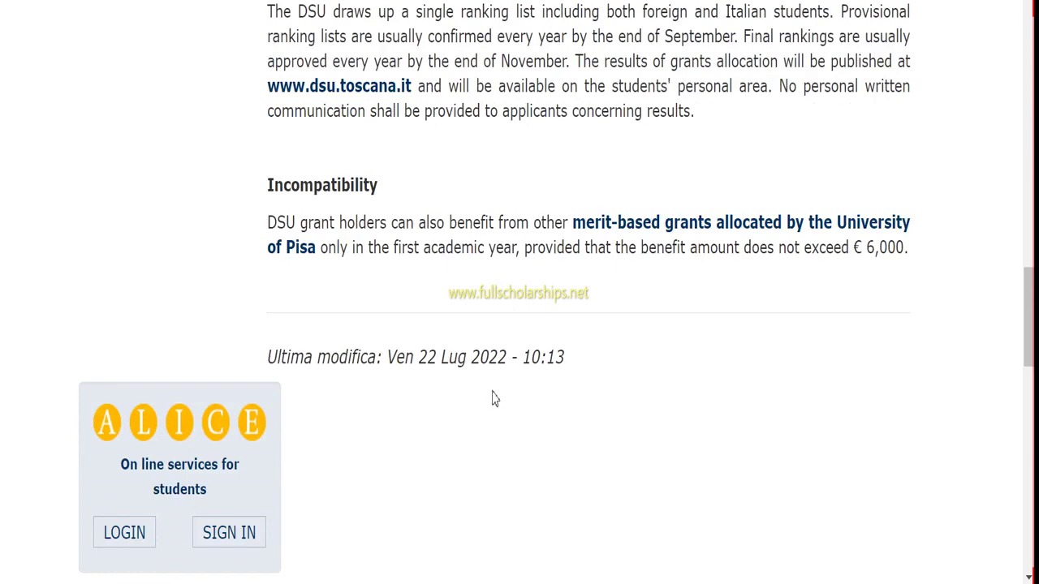
- Try to start a new user registration in the ALICE student portal from the DSU scholarship page
scroll(566, 403, up, 15)
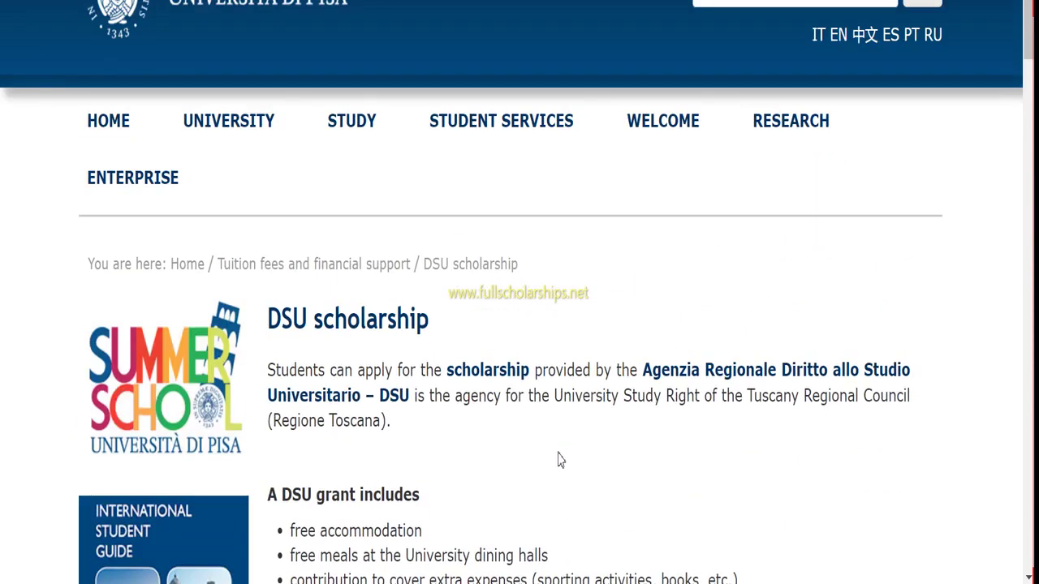
key(ctrl+minus)
key(ctrl+minus)
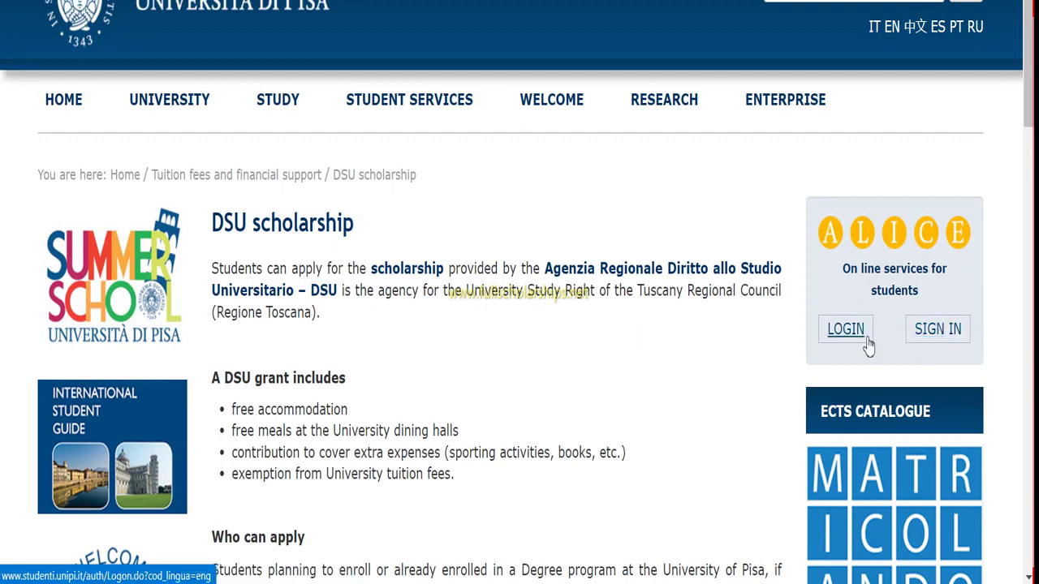
click(937, 330)
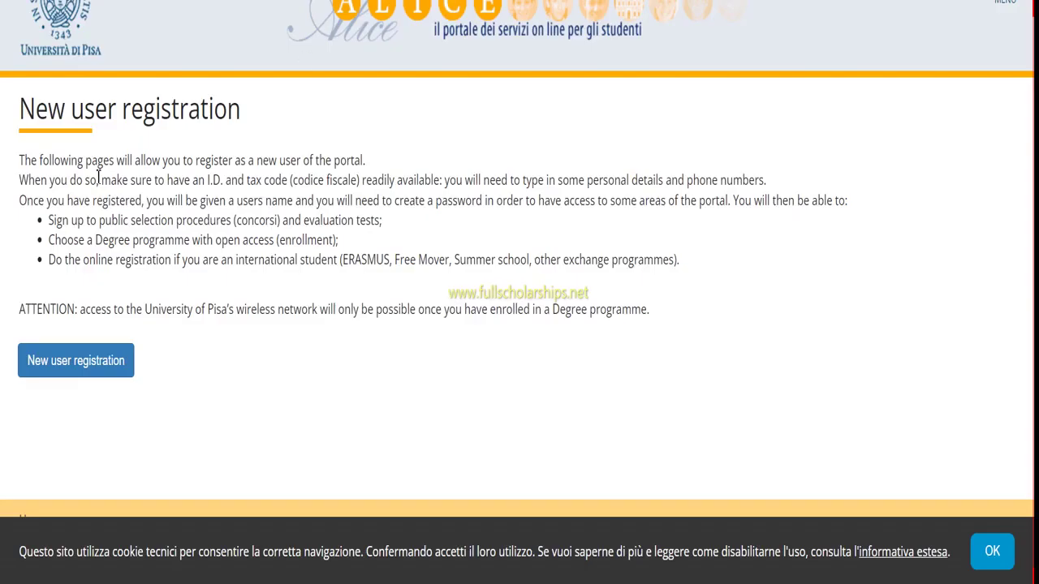
click(65, 366)
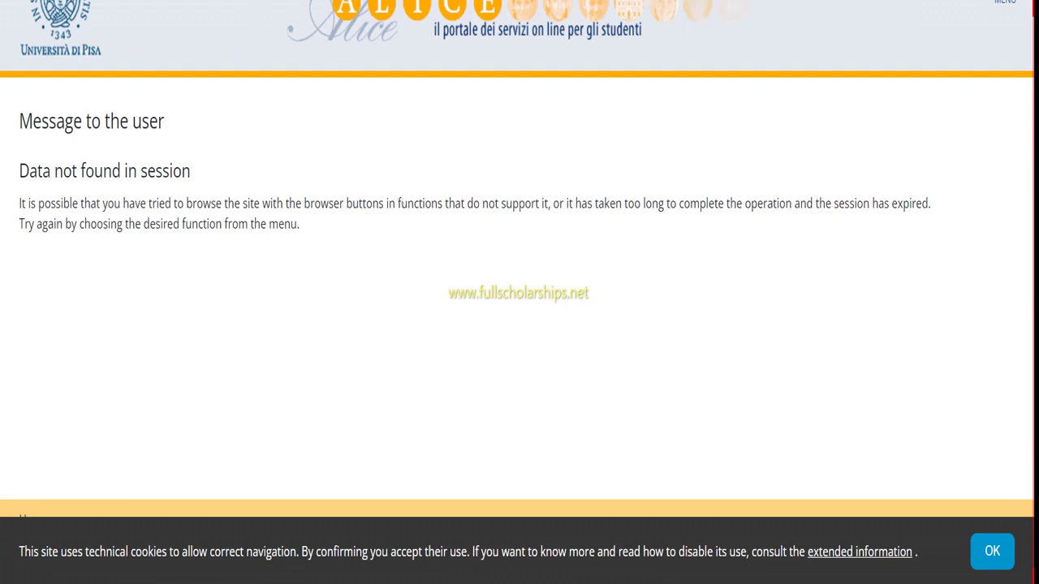
click(571, 50)
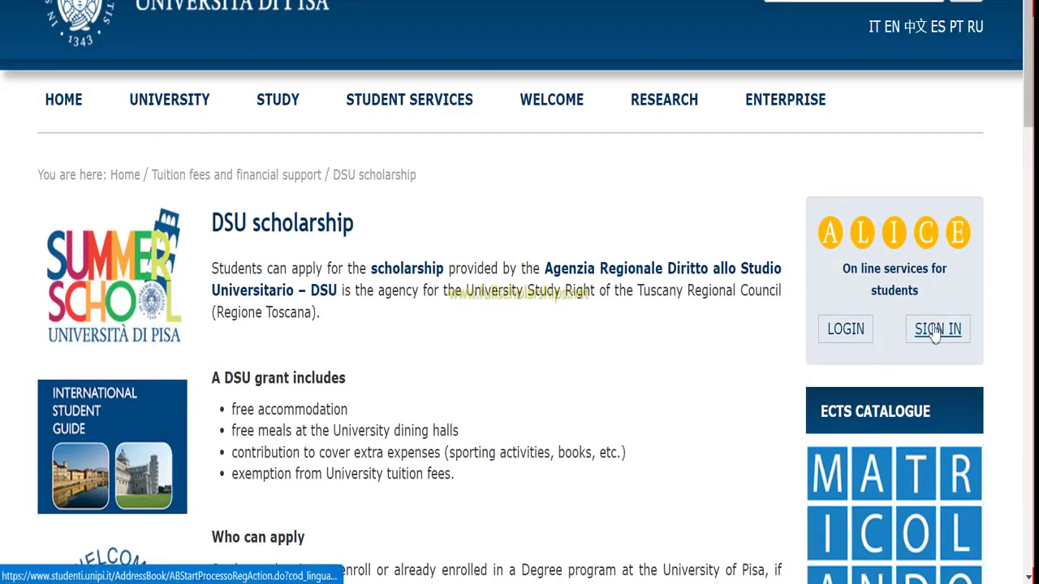
- Start a new user registration as a foreign student without Italian Tax Code and review the personal details form
right_click(936, 333)
click(895, 335)
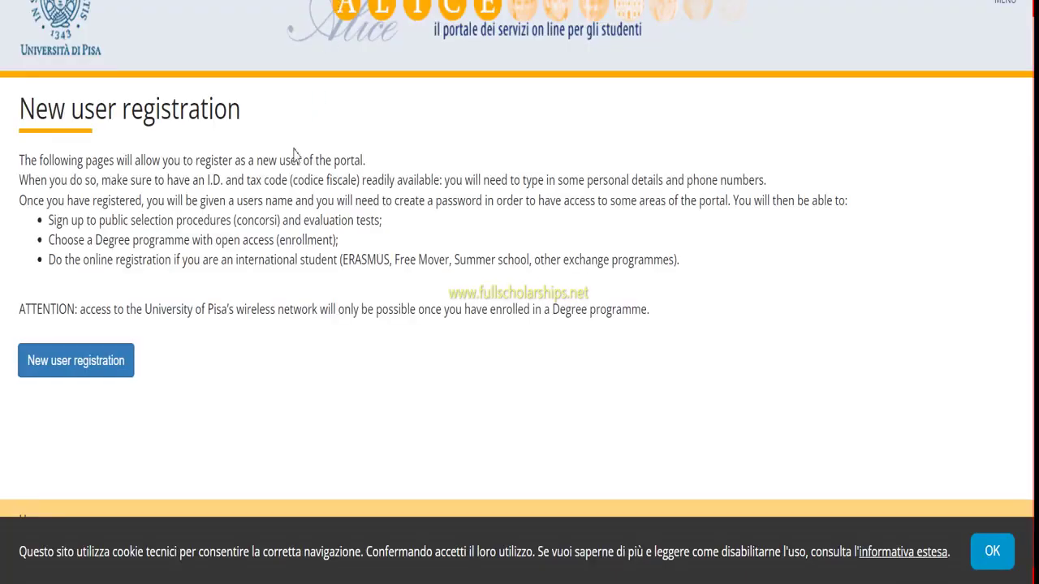
click(68, 369)
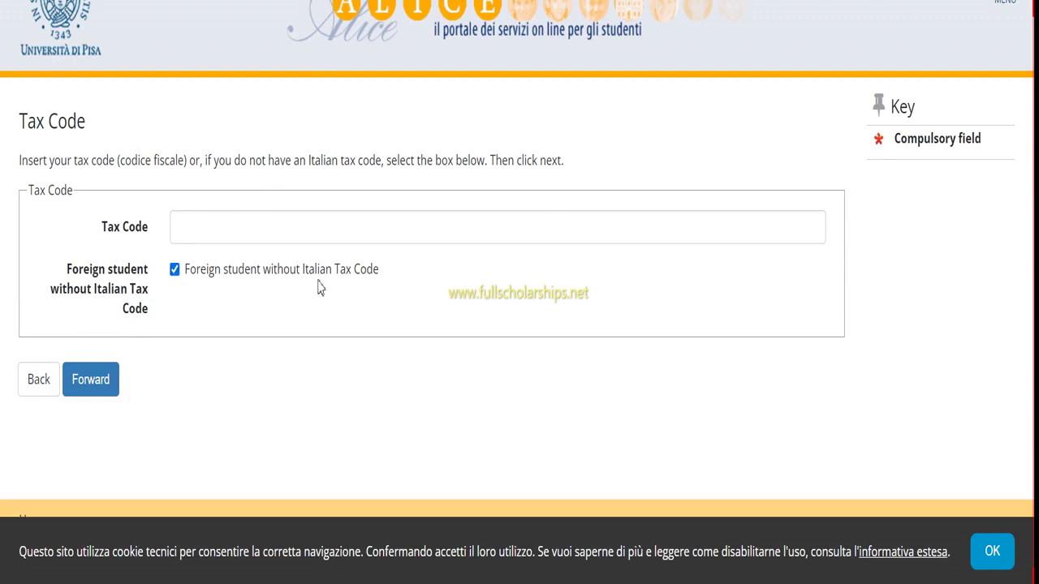
click(81, 382)
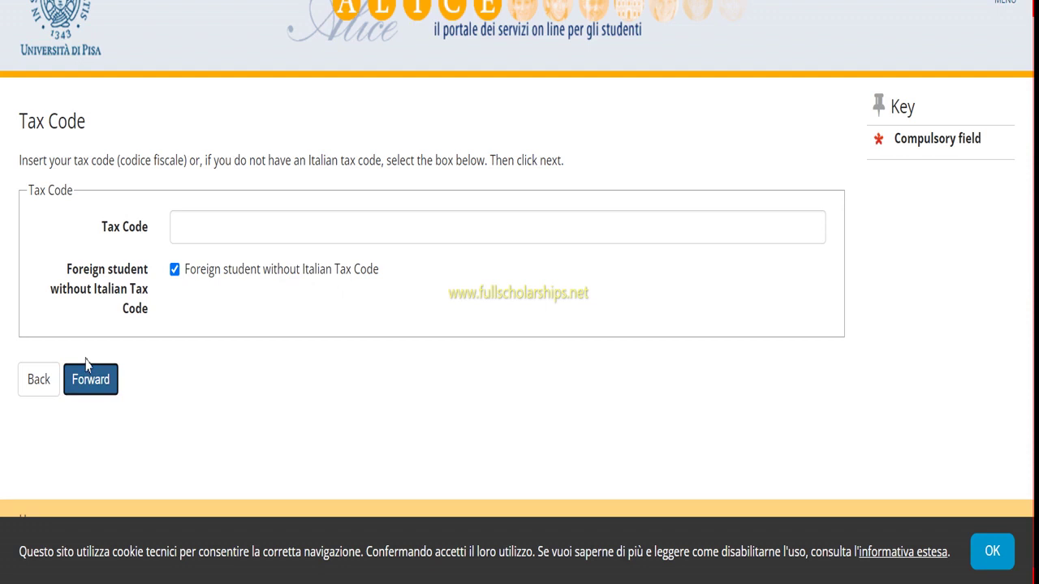
scroll(203, 300, down, 3)
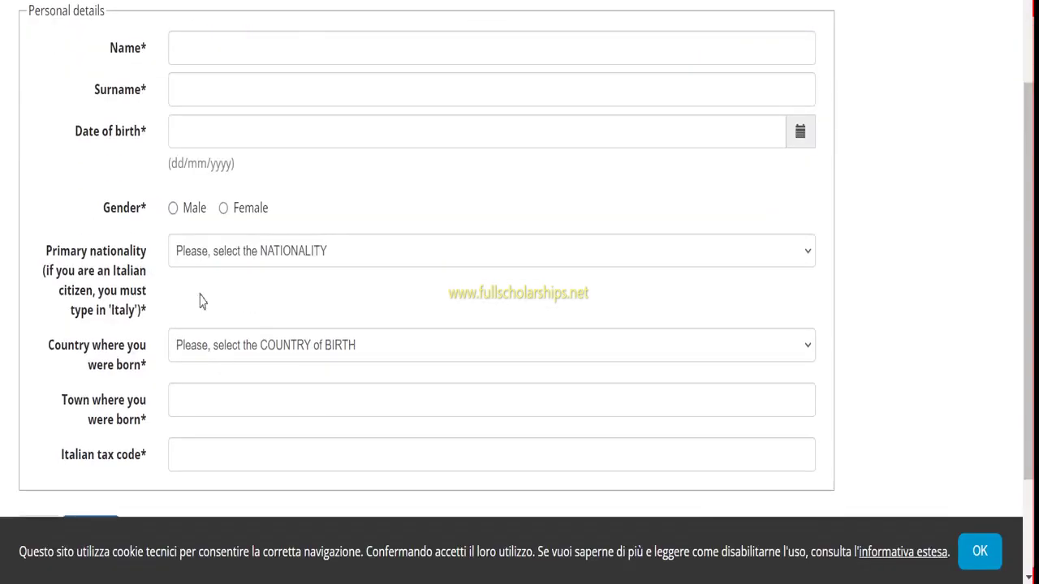
scroll(249, 139, down, 2)
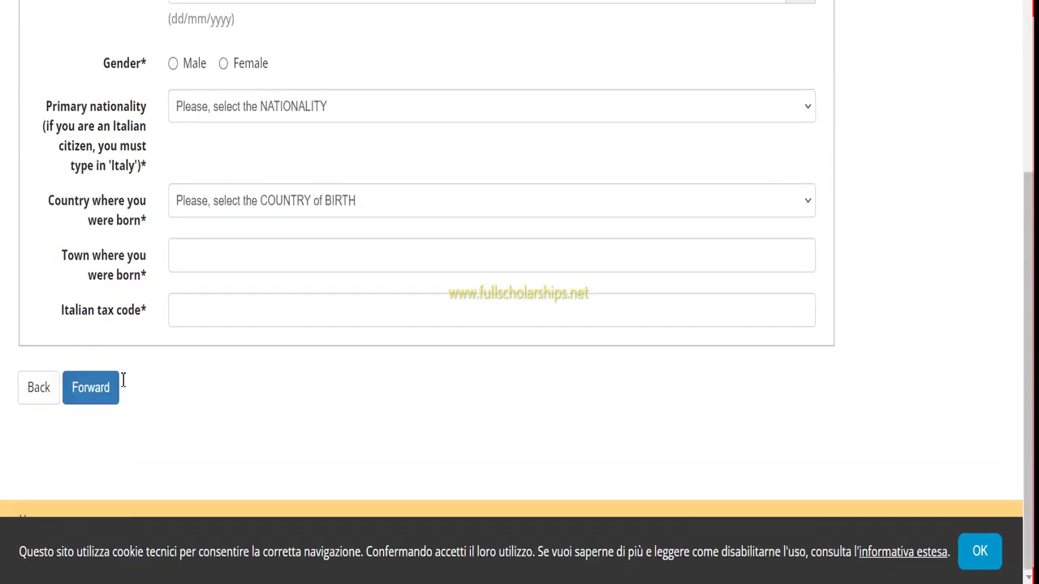
scroll(122, 377, up, 4)
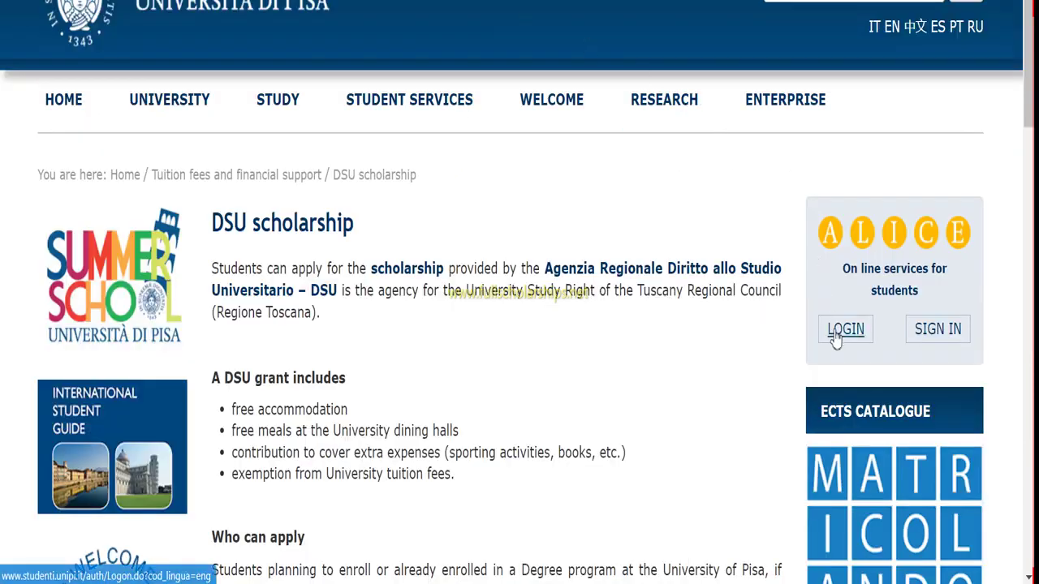
- Log in to the student portal's reserved area from the DSU scholarship page with the prefilled credentials
click(836, 335)
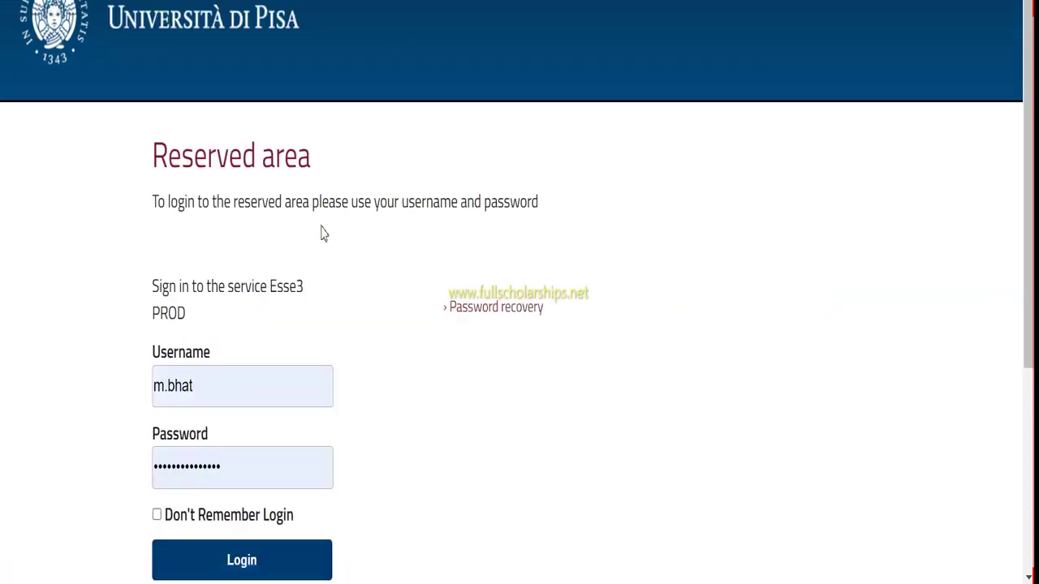
scroll(322, 235, down, 2)
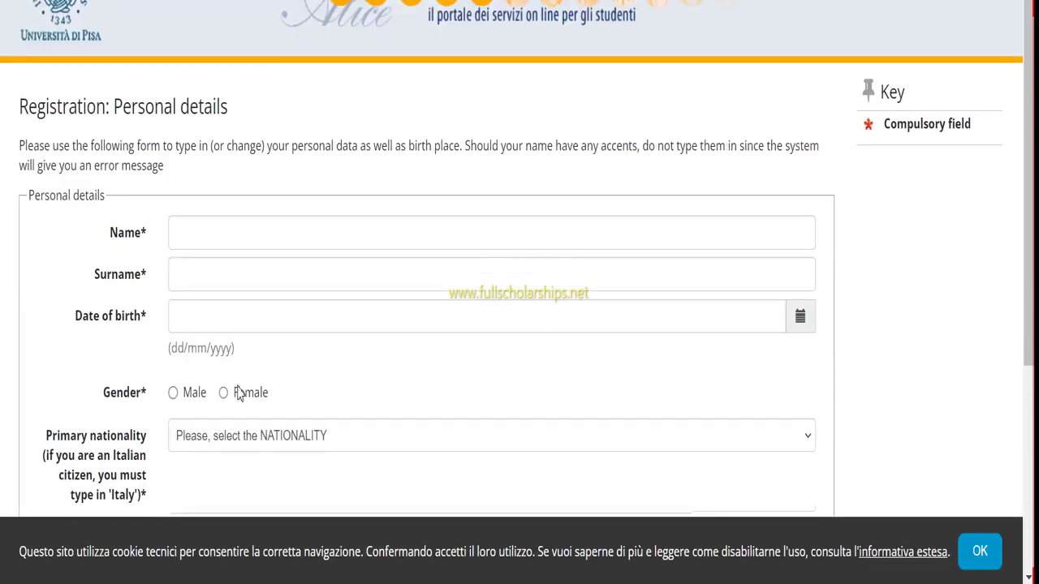
scroll(228, 395, down, 3)
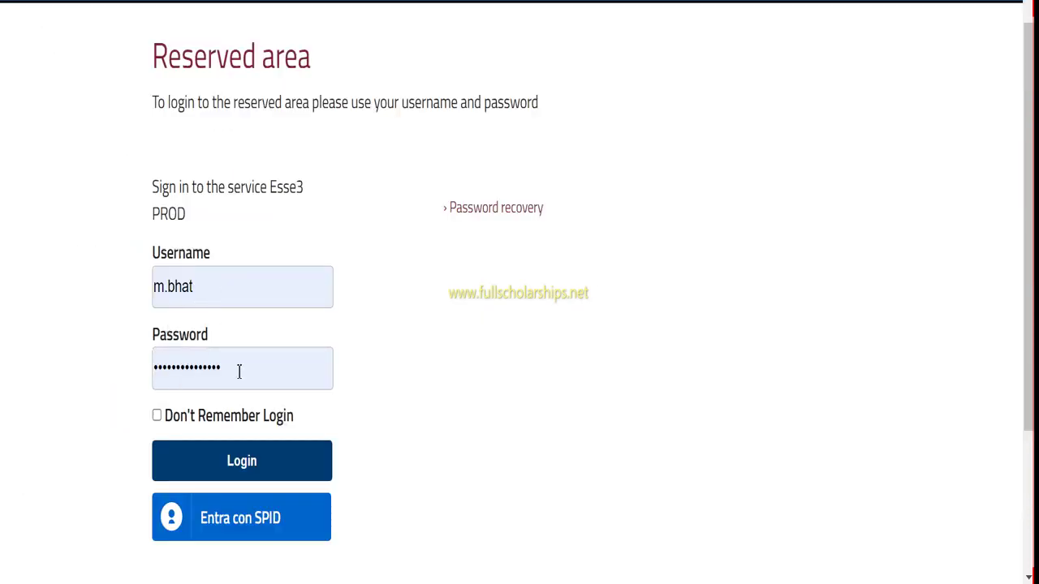
click(241, 460)
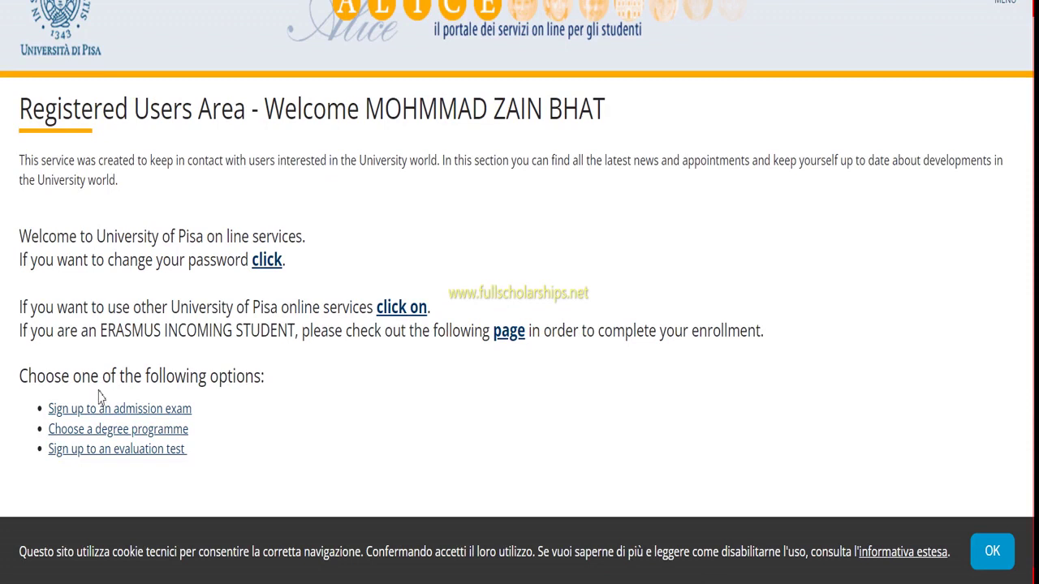
- Go to the degree programme choice, undo the pending enrollment process and start a new enrollment
click(120, 435)
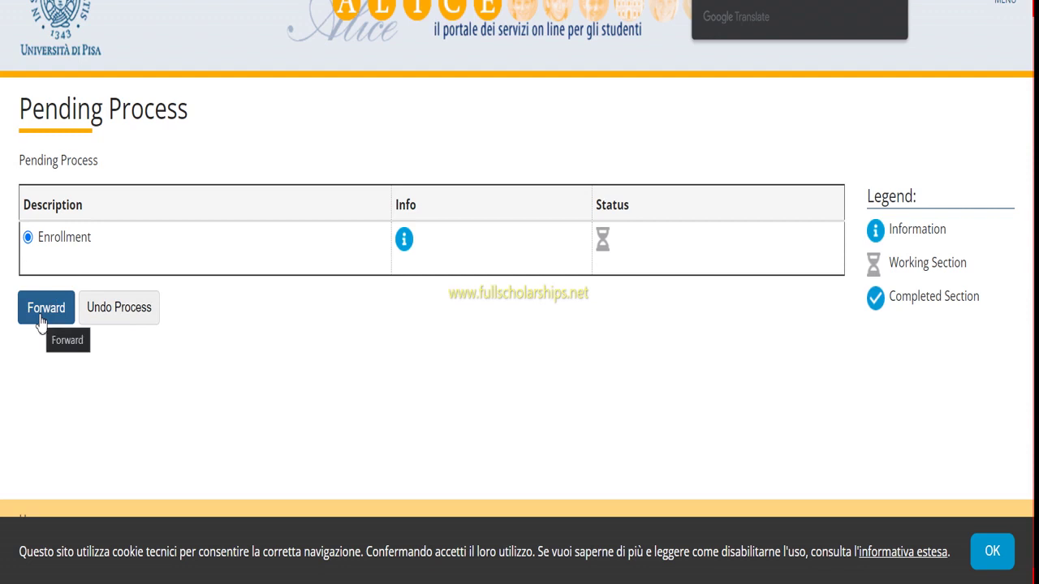
click(126, 318)
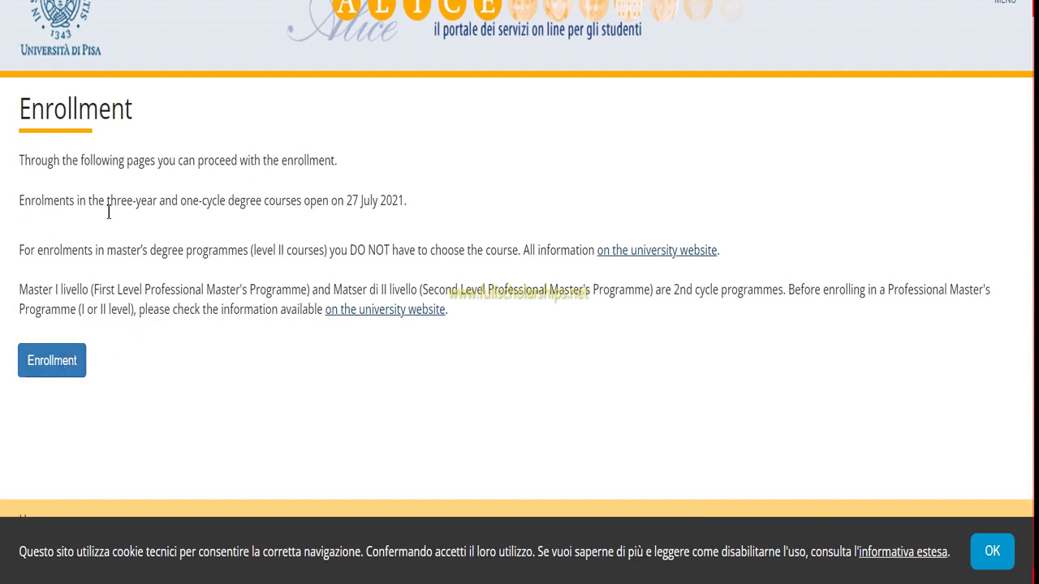
click(41, 371)
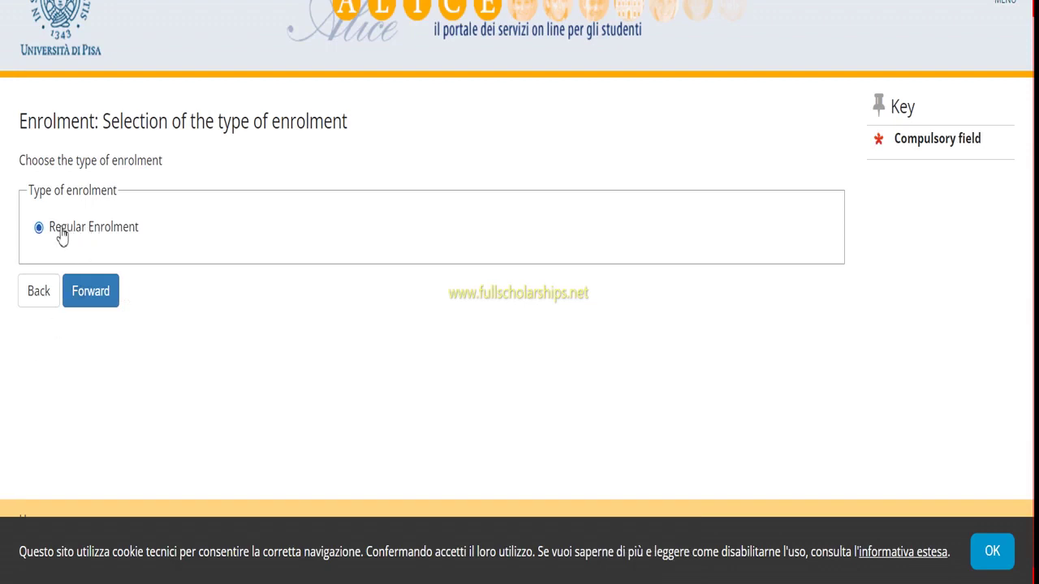
- Proceed with Regular Enrolment and choose the first First Level Professional Master's Program option as the degree type
click(82, 299)
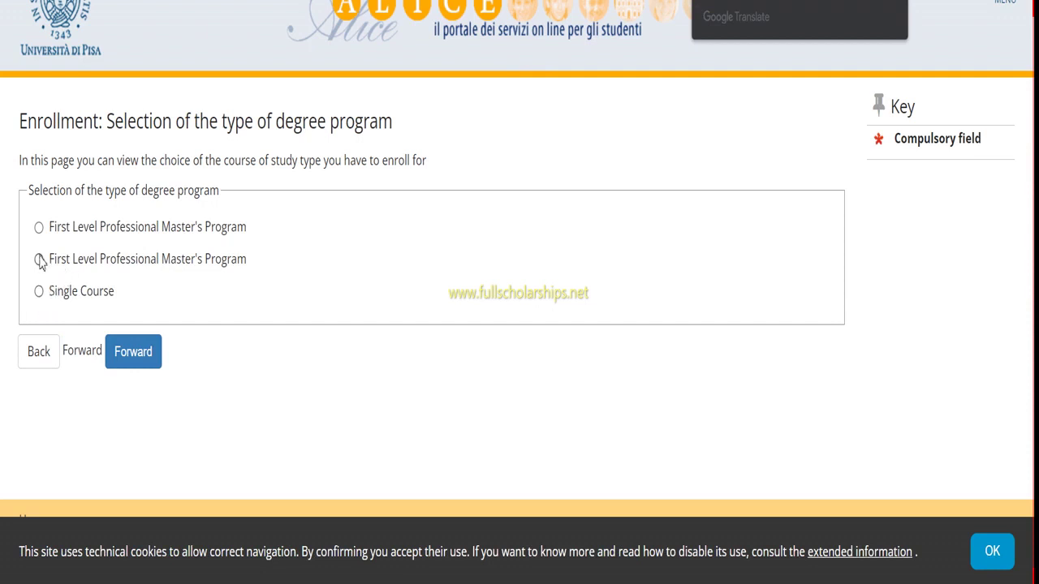
click(38, 229)
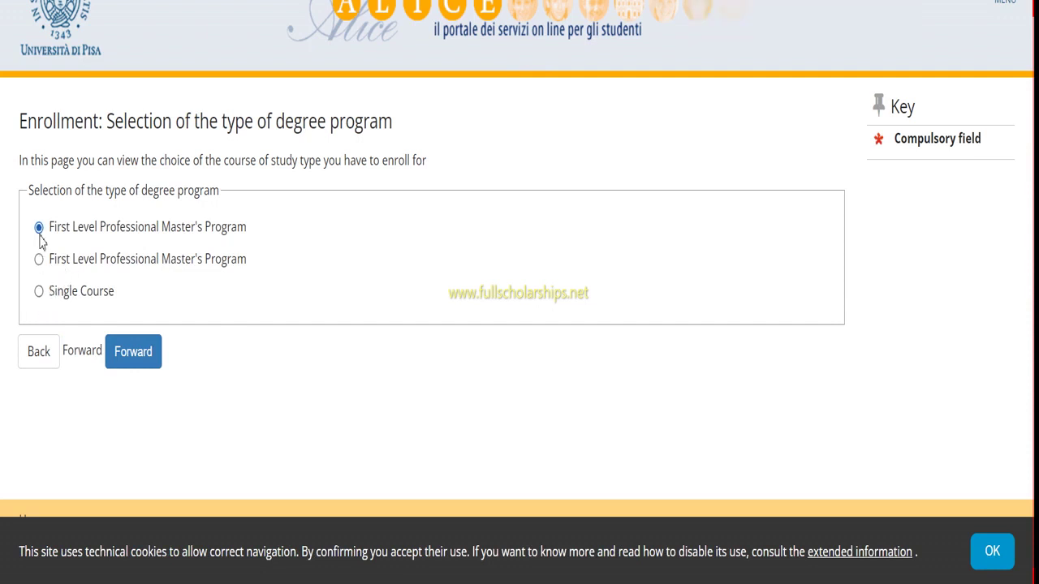
click(136, 367)
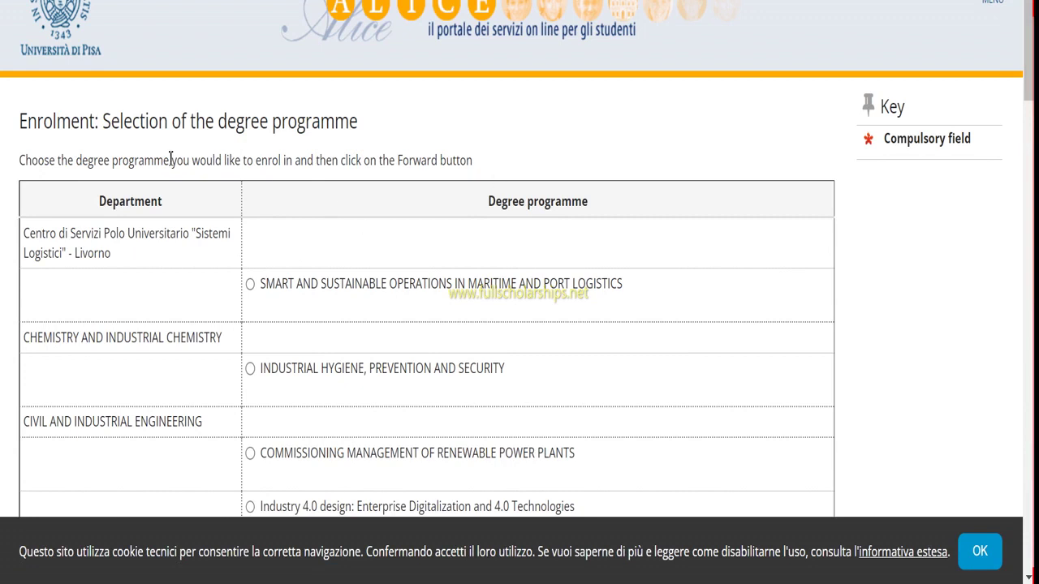
- Browse the degree programmes, select LEAN 4 SMART FACTORY under Civil and Industrial Engineering, and confirm the choice
scroll(143, 235, down, 2)
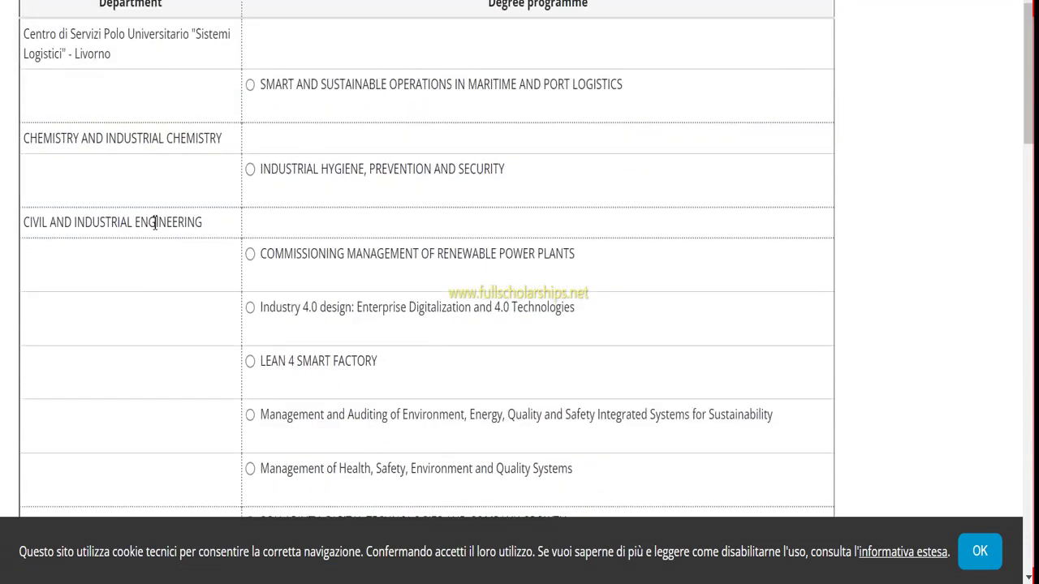
scroll(200, 174, down, 4)
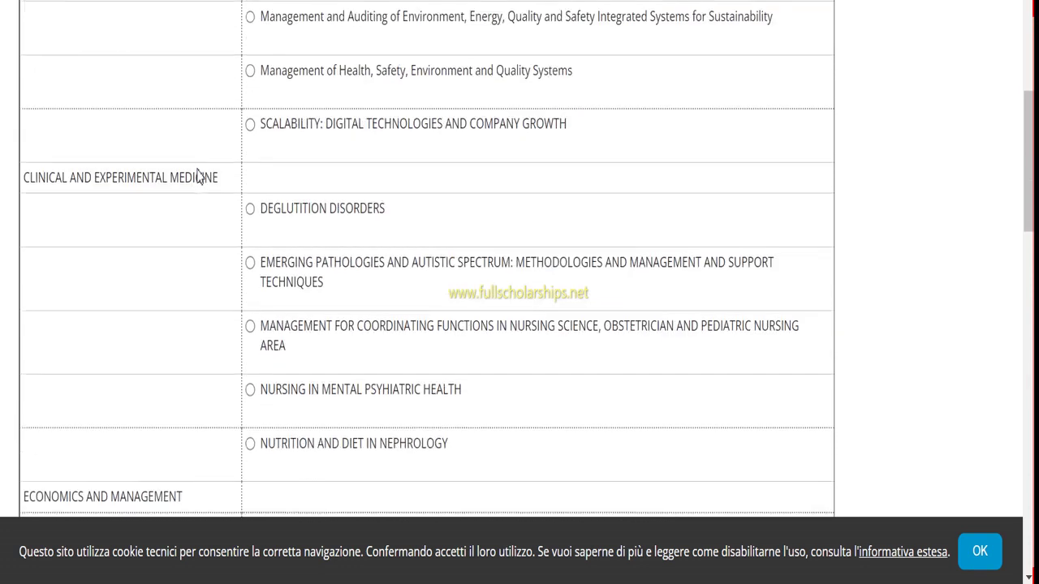
scroll(198, 174, down, 2)
scroll(198, 178, down, 9)
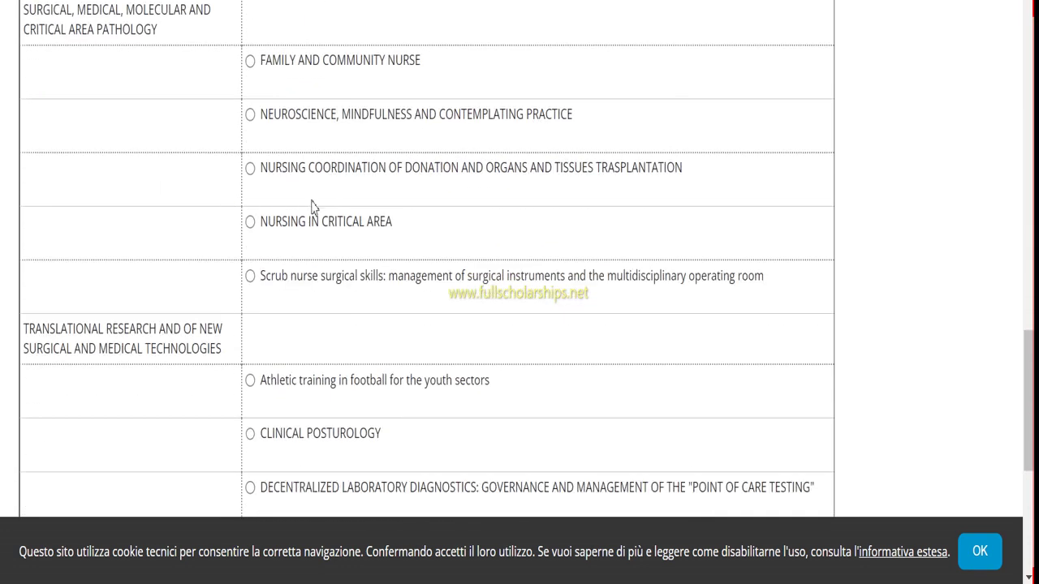
scroll(221, 256, down, 5)
scroll(220, 257, up, 20)
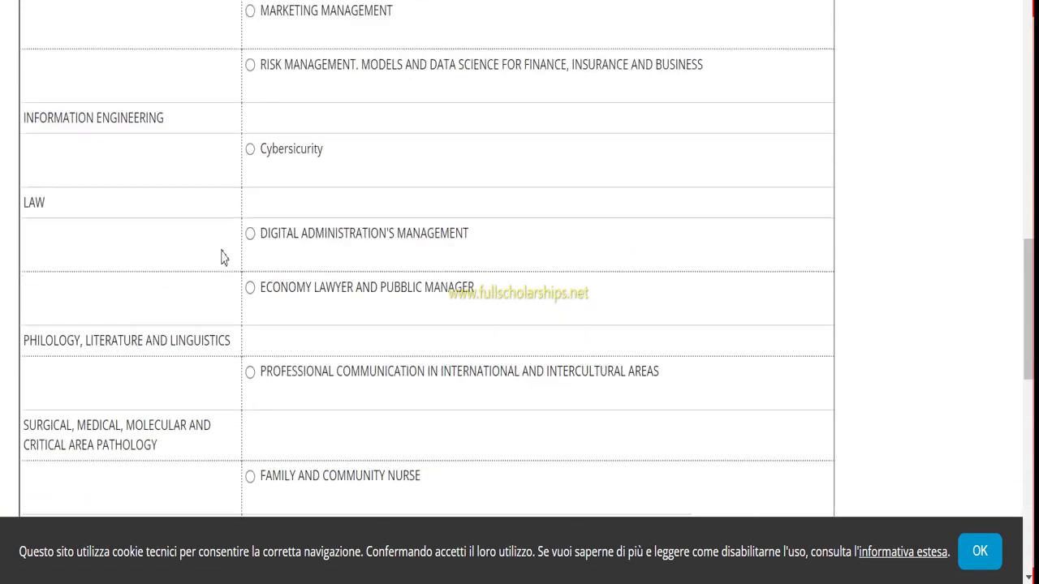
scroll(200, 250, down, 2)
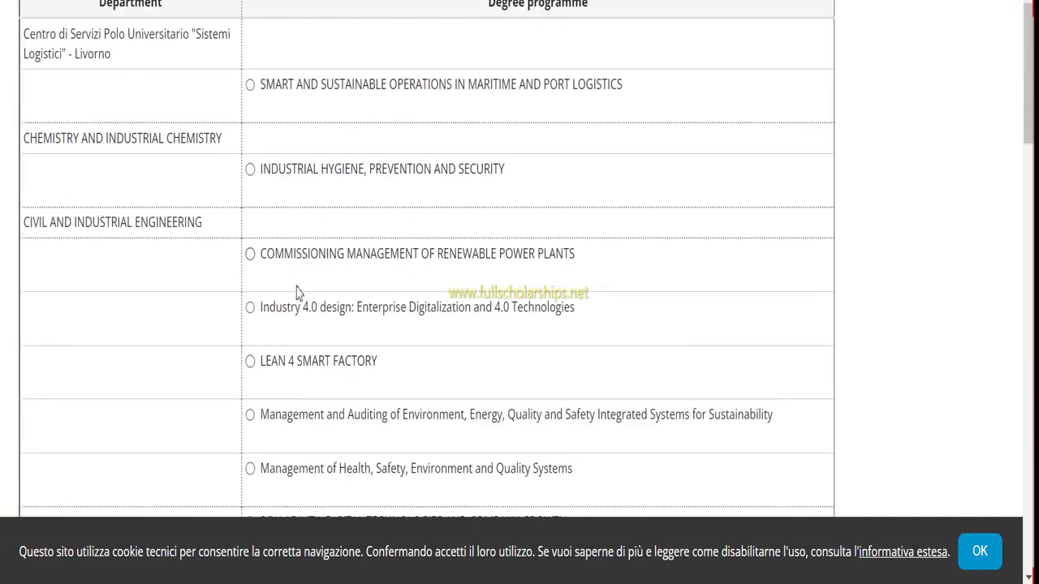
scroll(301, 297, down, 1)
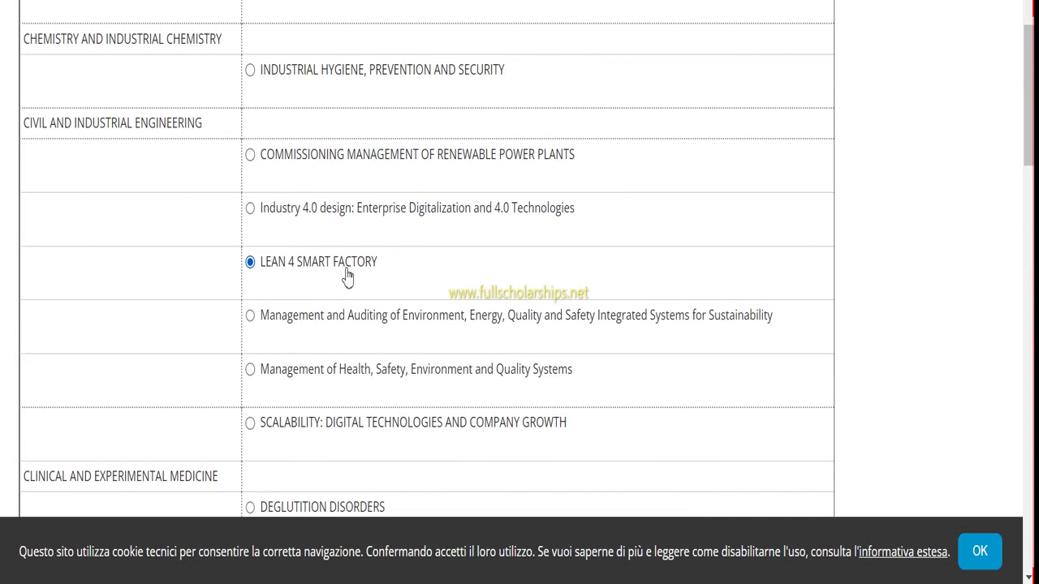
scroll(347, 277, up, 1)
scroll(345, 195, down, 20)
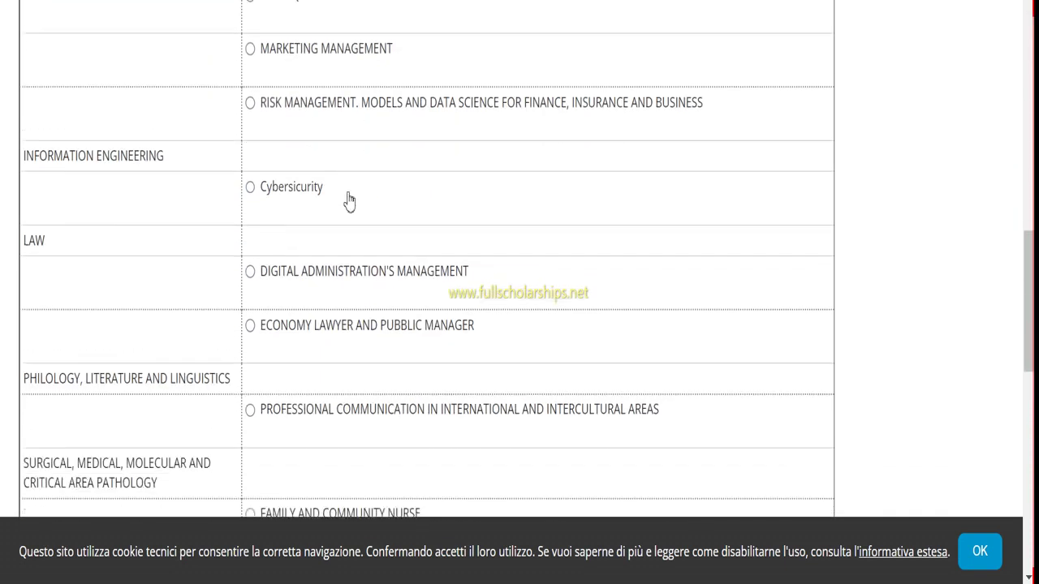
click(95, 395)
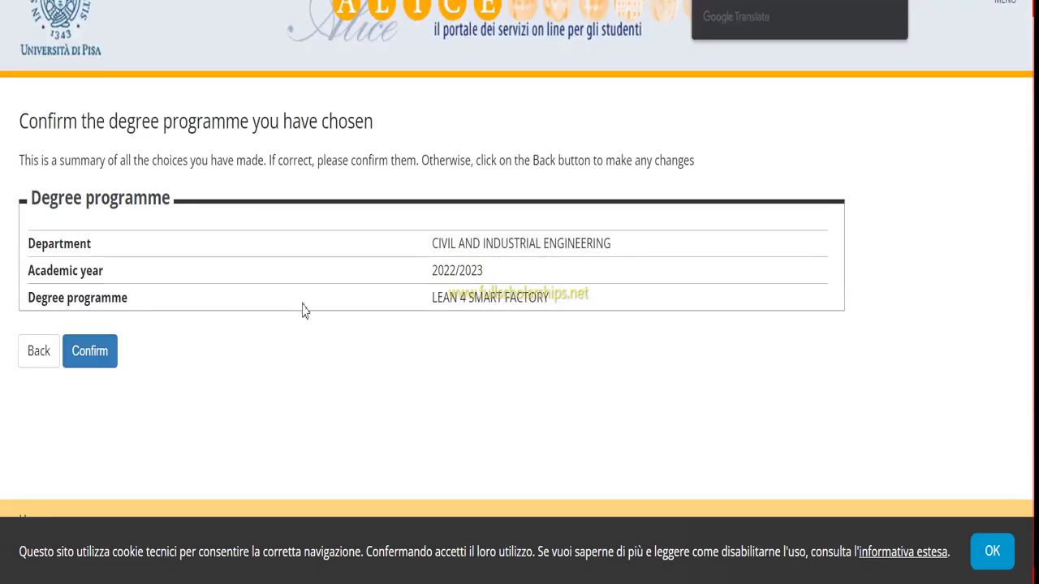
click(71, 359)
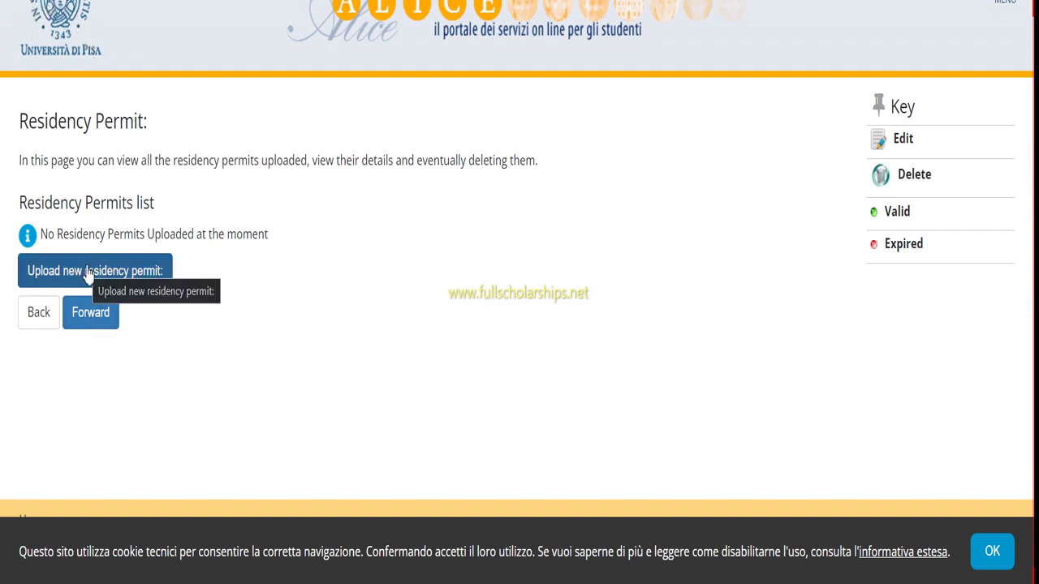
- Start a new residency permit entry and set its release date to 01/10/2022
click(103, 321)
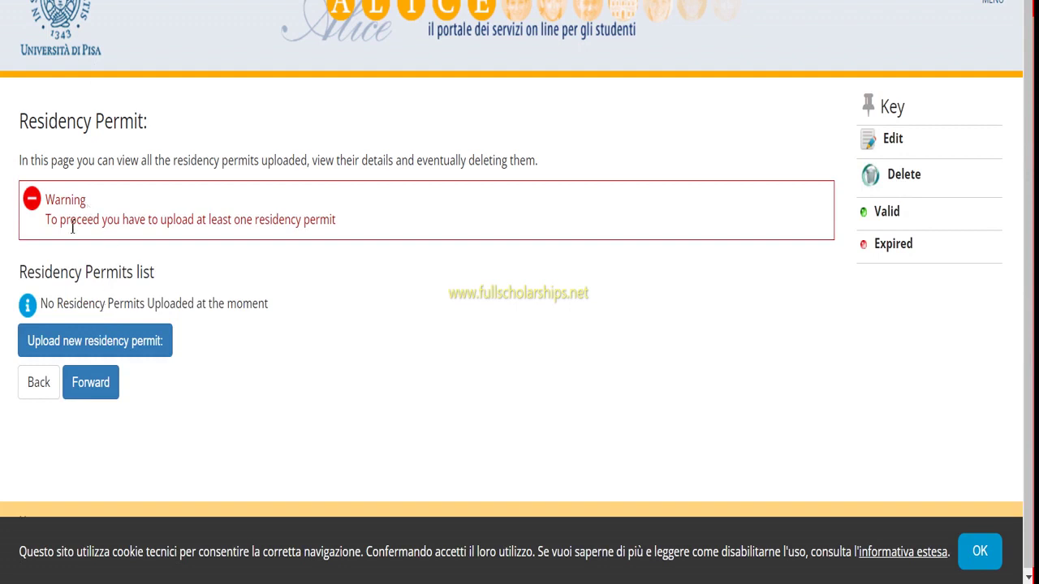
click(100, 354)
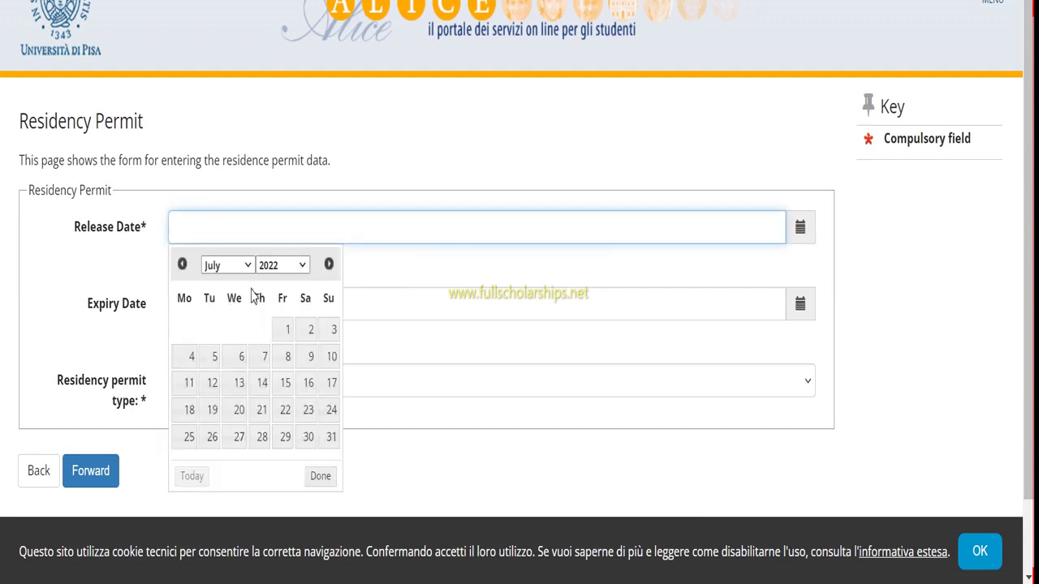
click(282, 265)
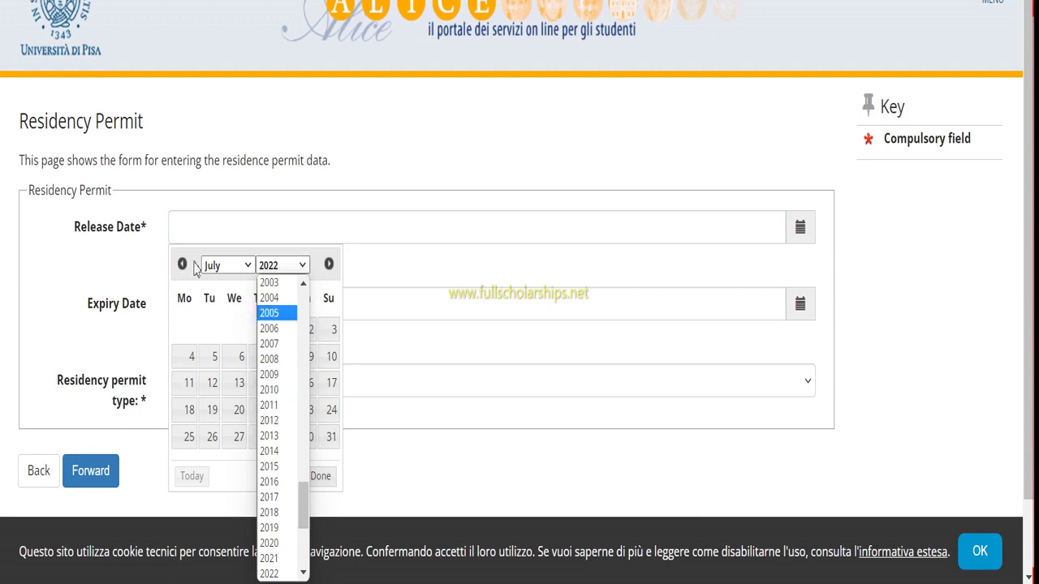
click(218, 264)
click(215, 265)
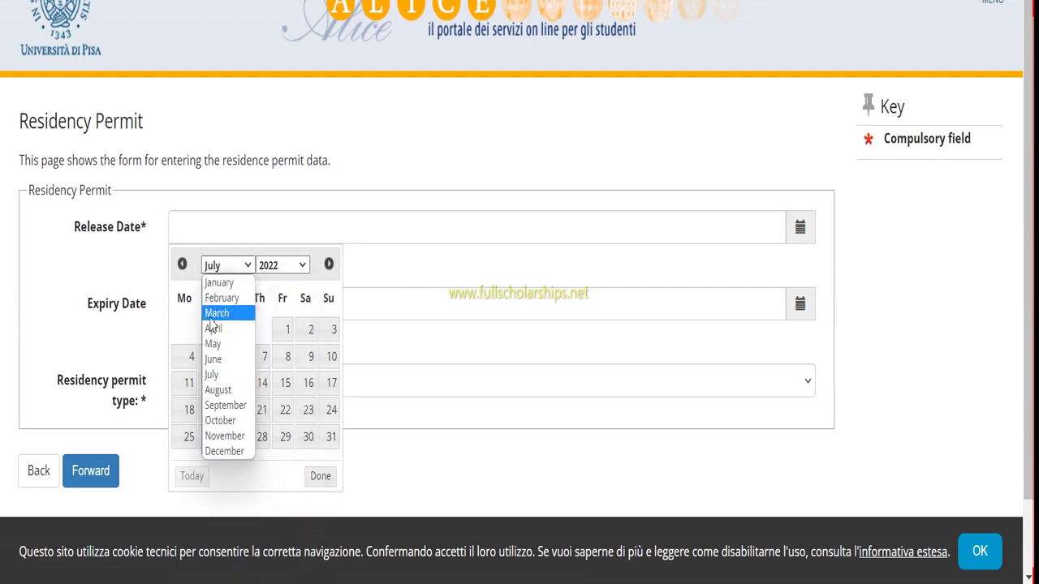
click(220, 420)
click(304, 329)
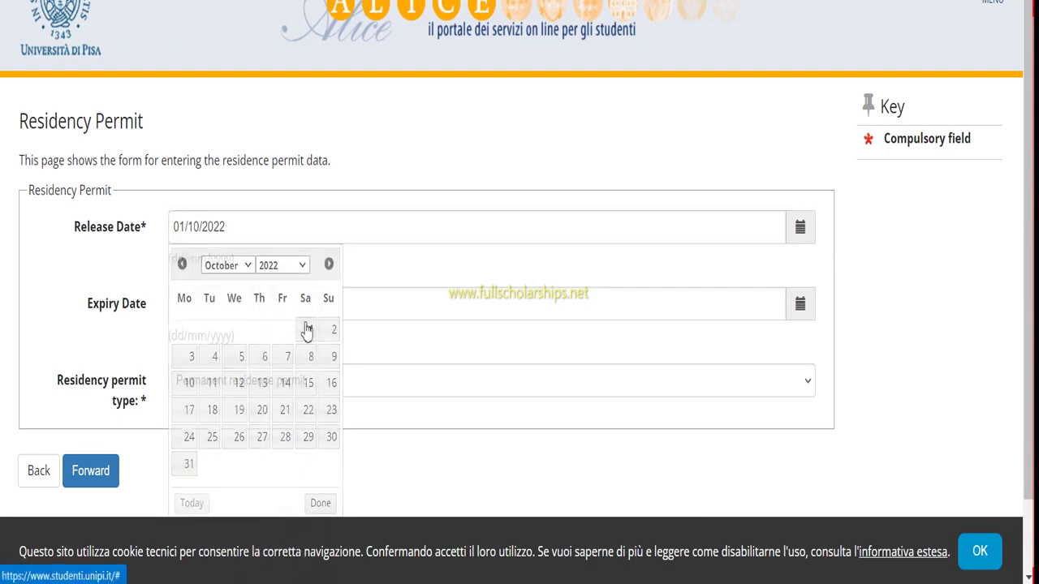
- Set the residency permit's expiry date to 02/10/2024
click(806, 315)
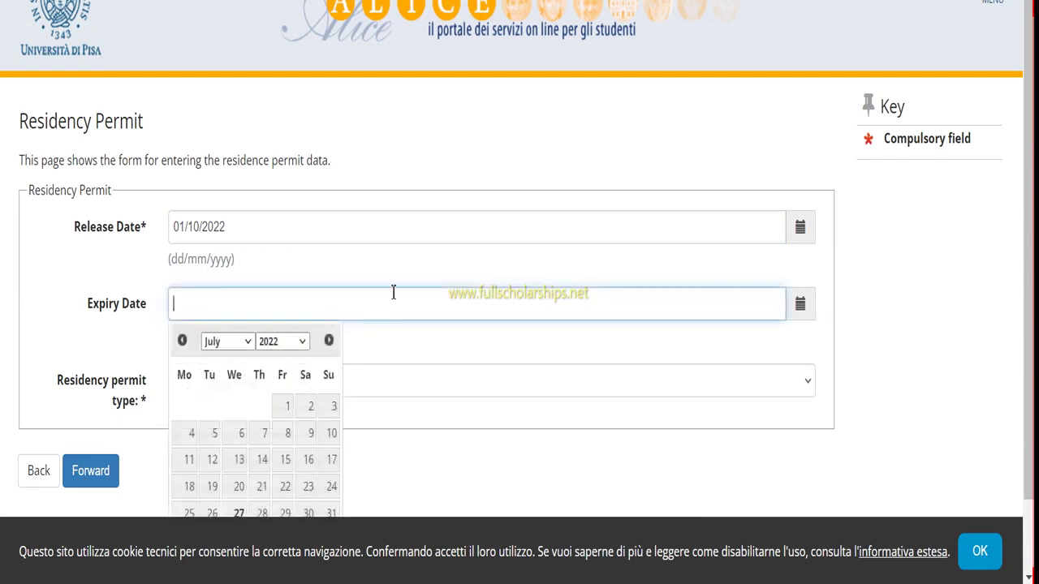
click(283, 348)
scroll(281, 284, down, 3)
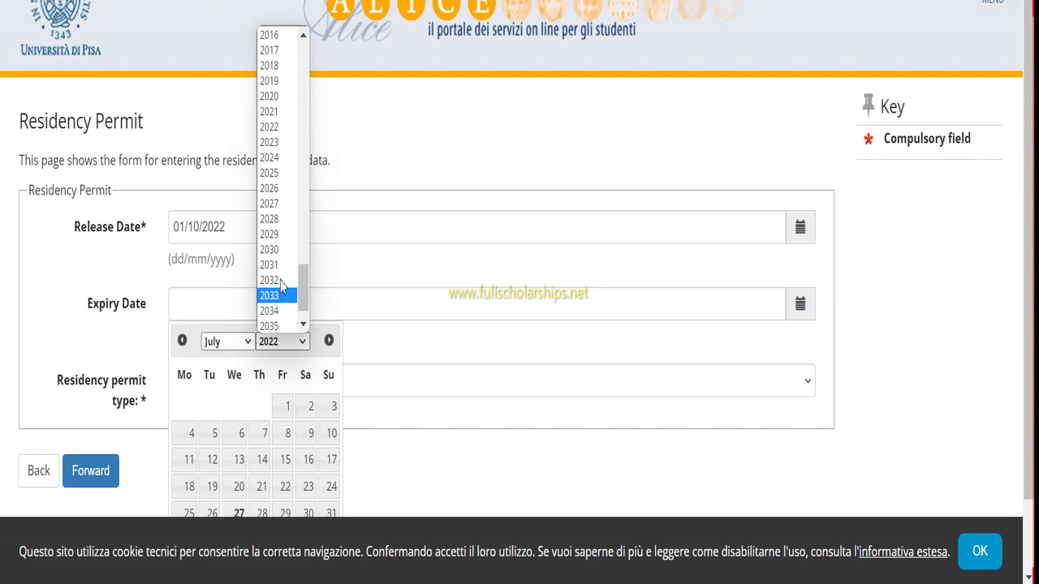
click(281, 158)
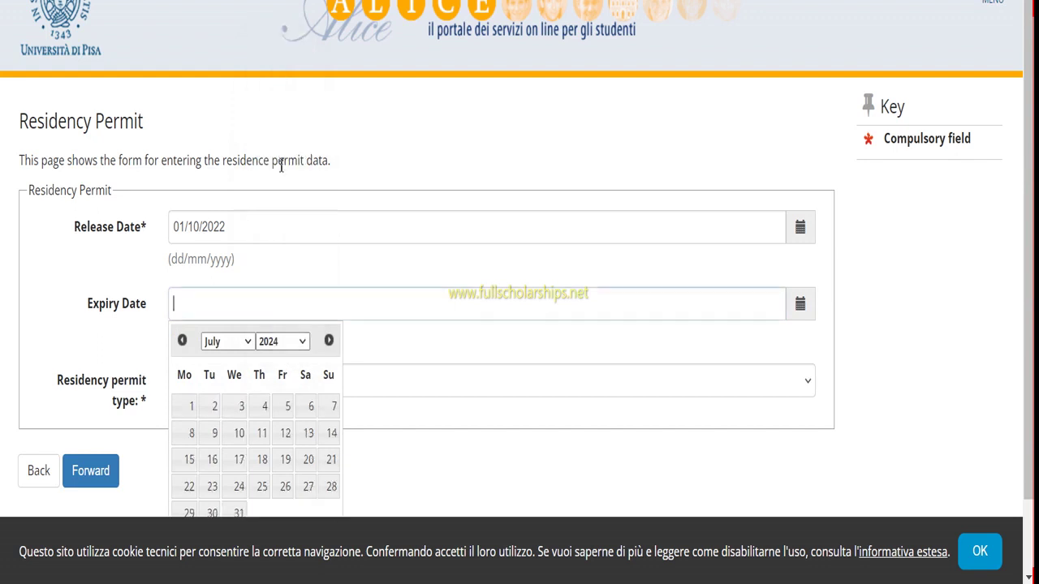
click(229, 341)
click(221, 495)
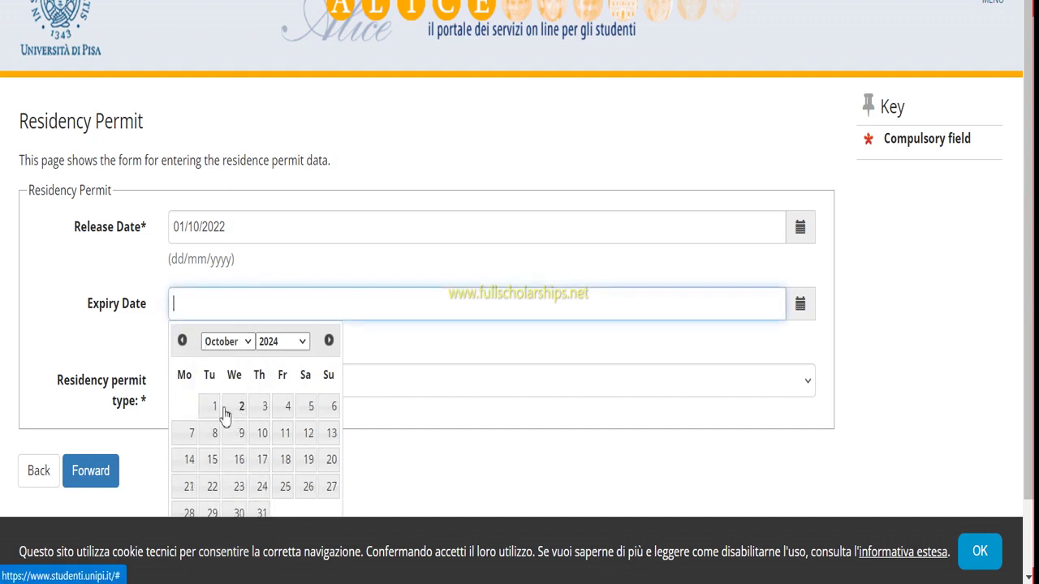
click(241, 406)
- Set the residency permit type to the student without a permit, currently residing abroad/postponed entry into Italy, and submit the form
scroll(268, 382, down, 1)
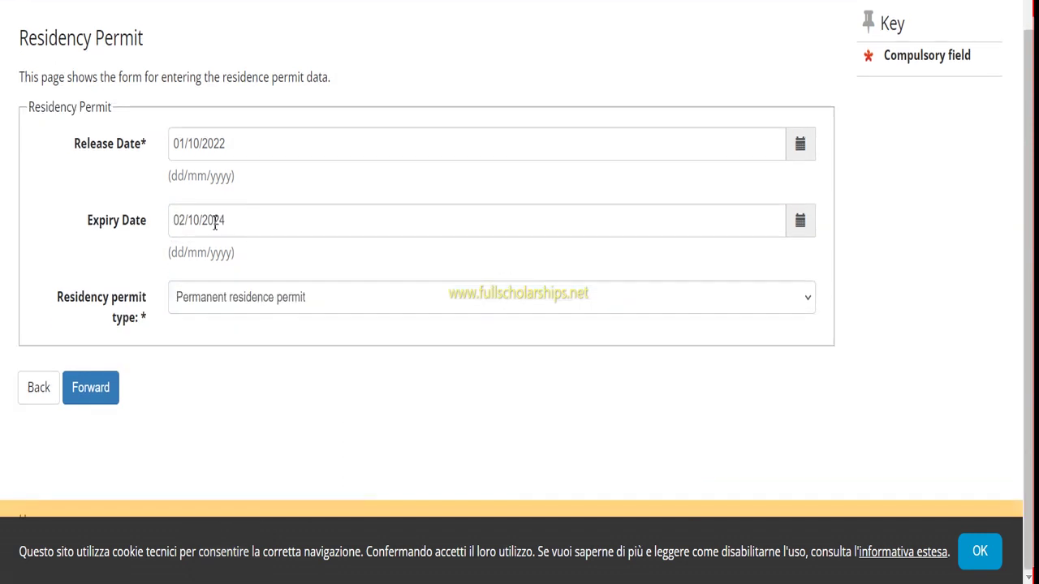
click(233, 301)
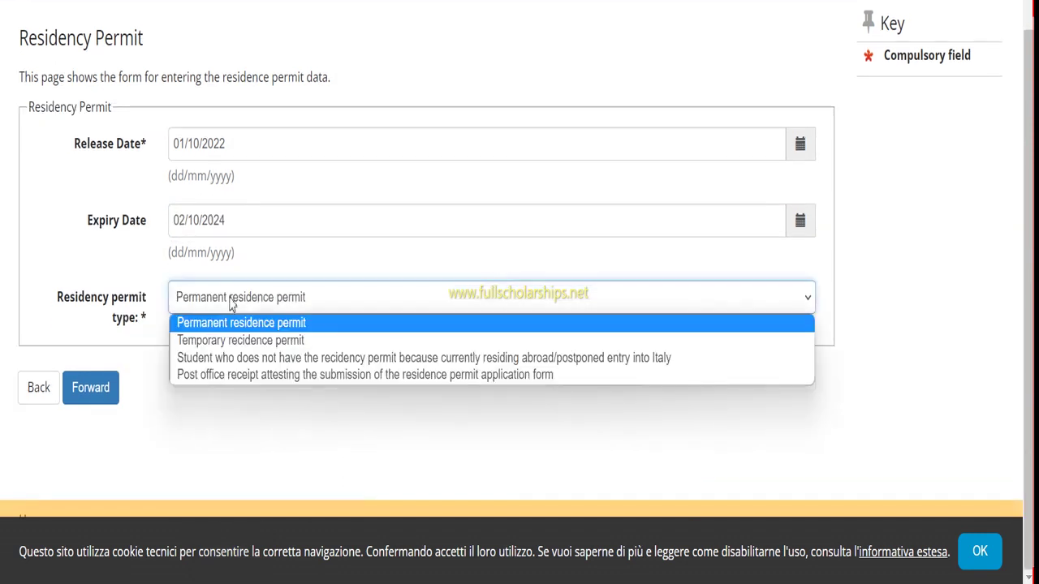
click(232, 362)
click(83, 393)
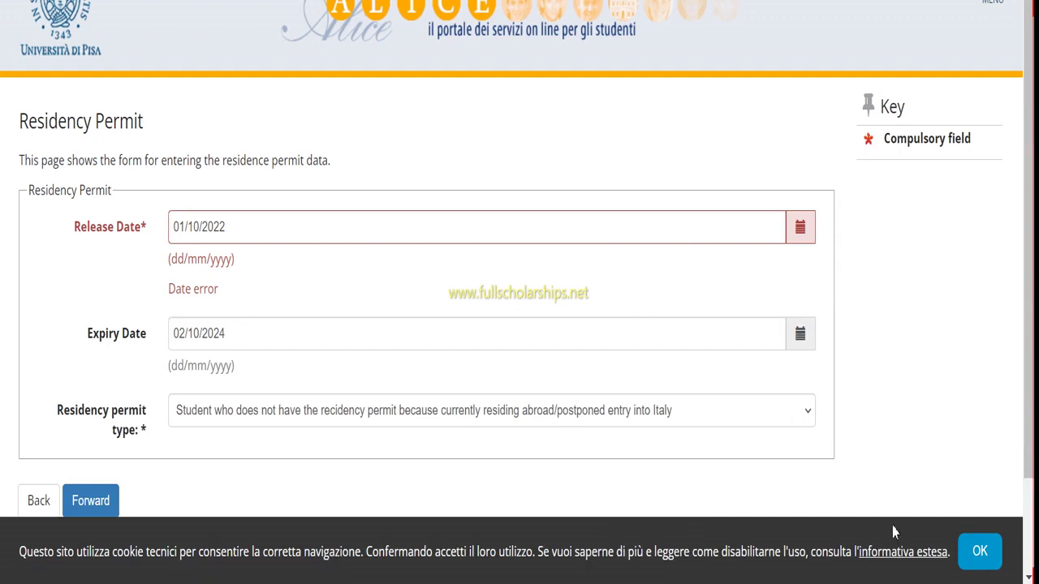
- Set the residency permit's release date to 01/07/2022, resubmit the form and confirm the permit summary
click(809, 229)
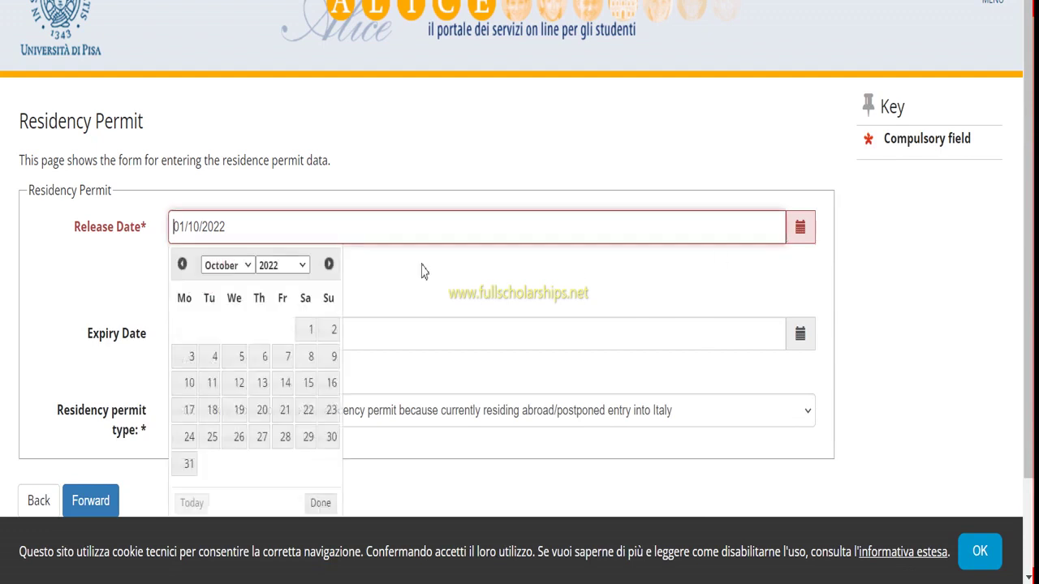
click(243, 267)
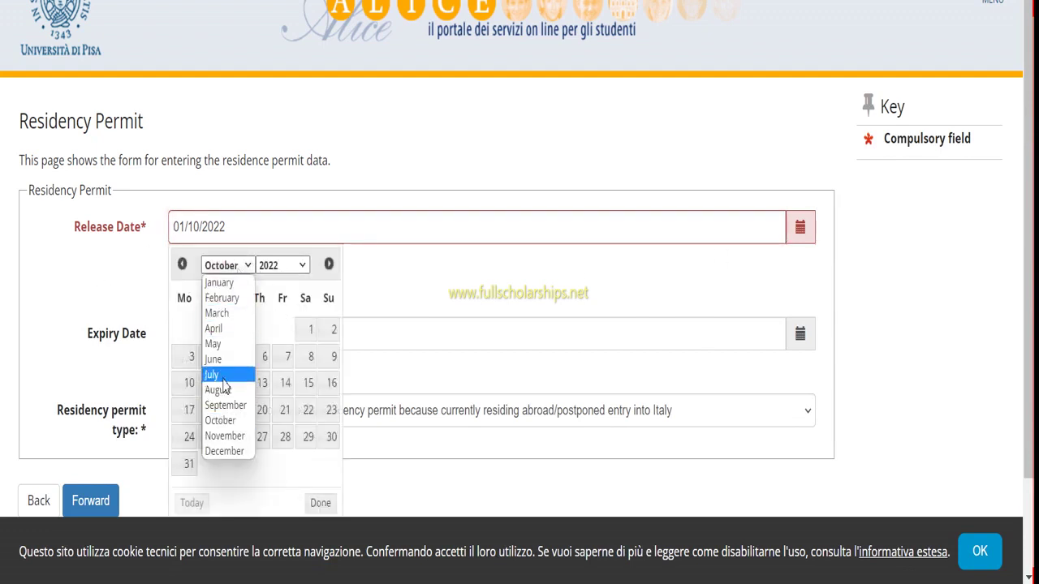
click(223, 378)
click(285, 330)
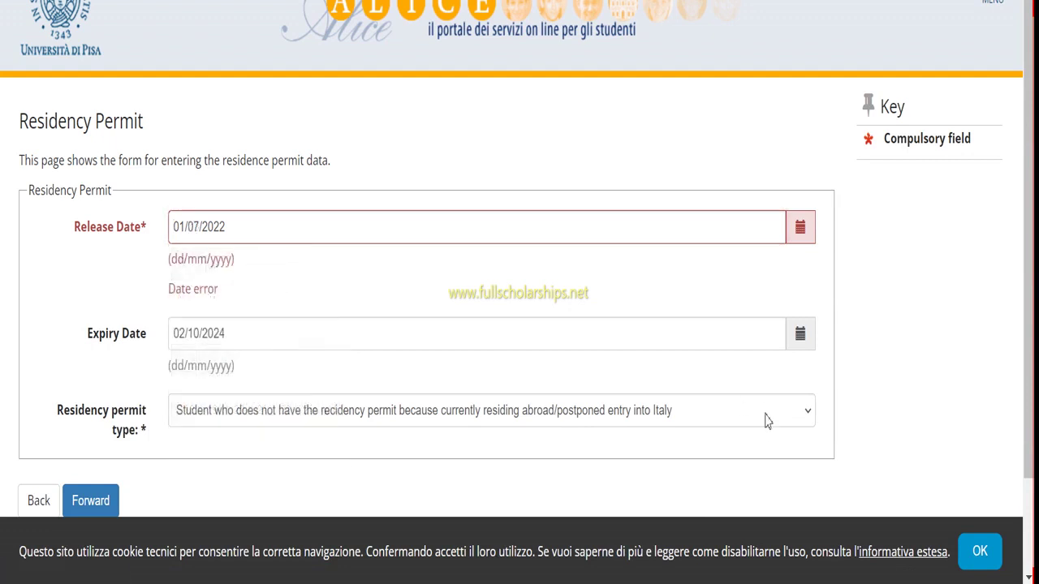
scroll(236, 334, down, 2)
click(104, 387)
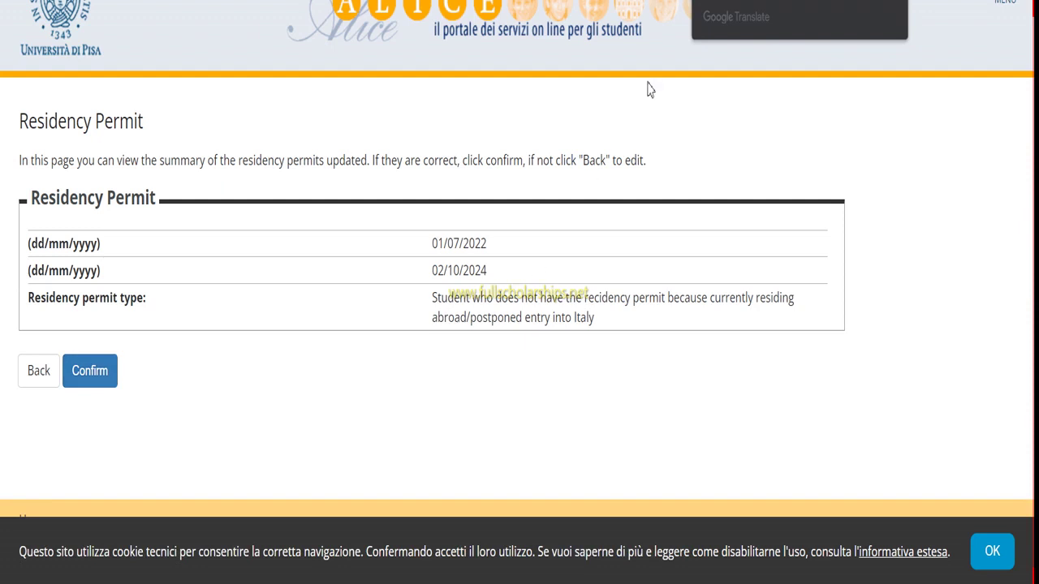
click(89, 372)
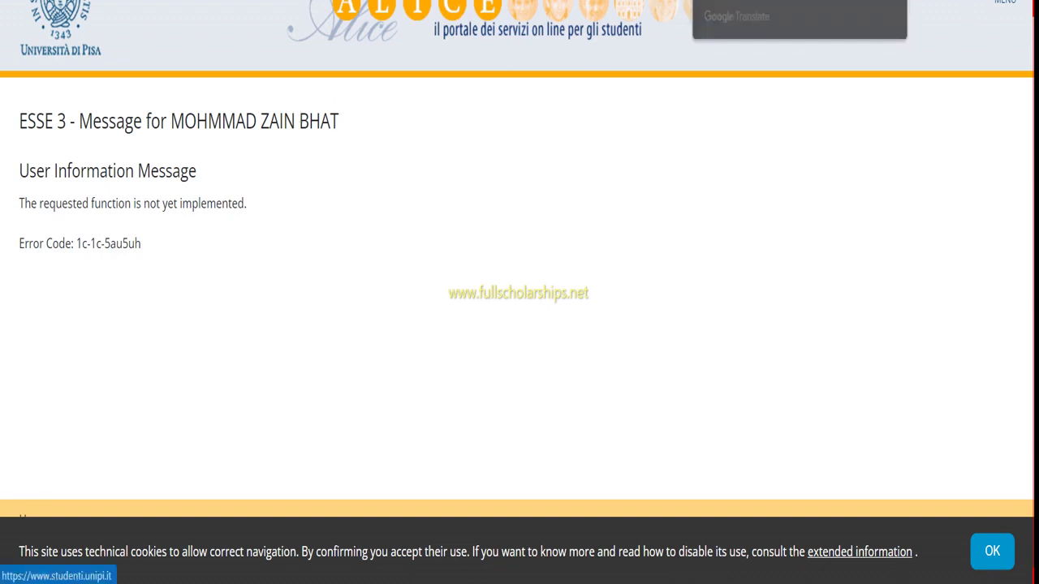
- Open the Master data page and review the personal details, permanent residence, contact info and refund data
click(968, 18)
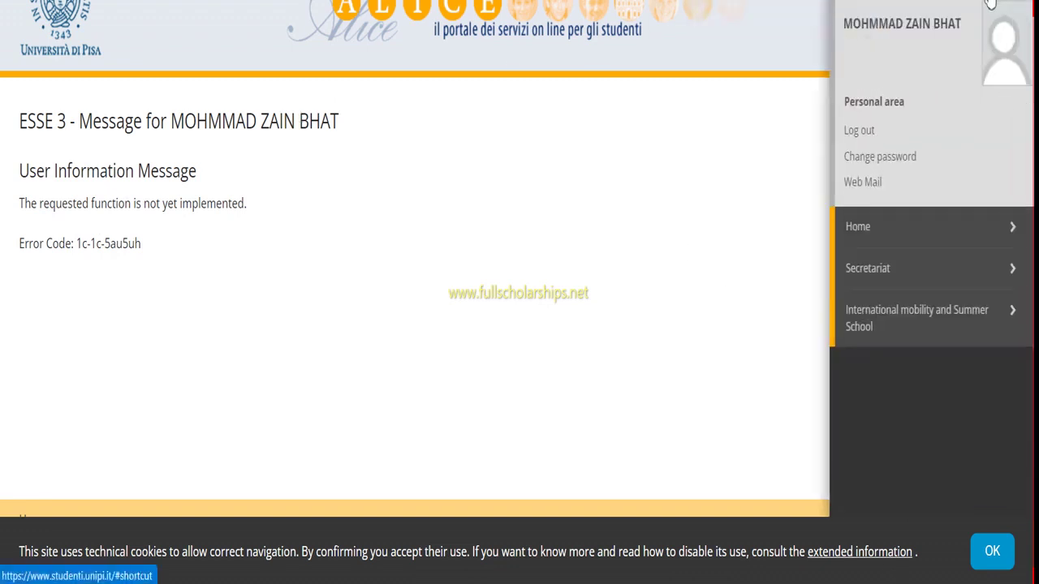
click(861, 239)
click(866, 277)
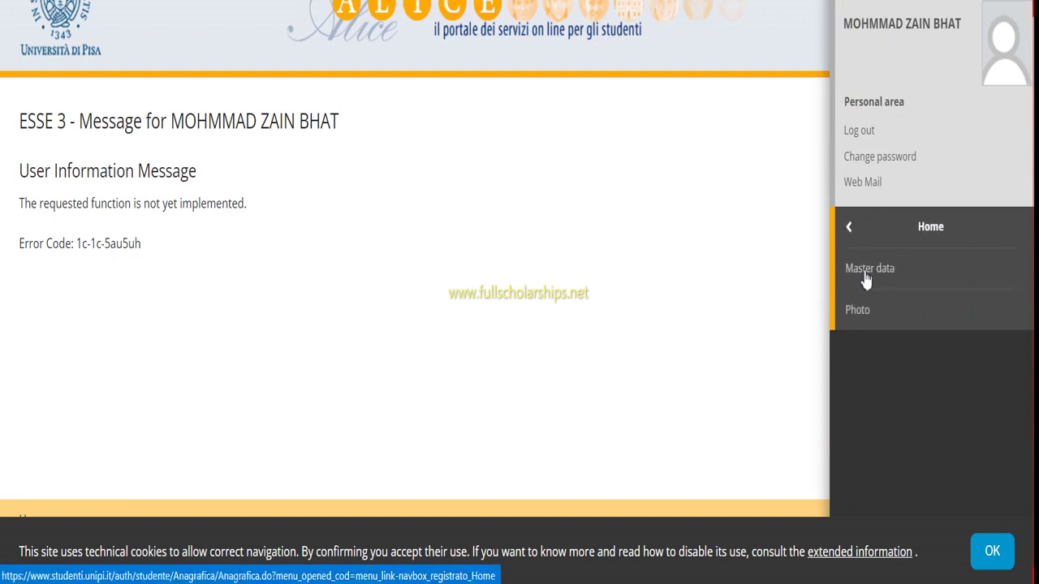
click(865, 276)
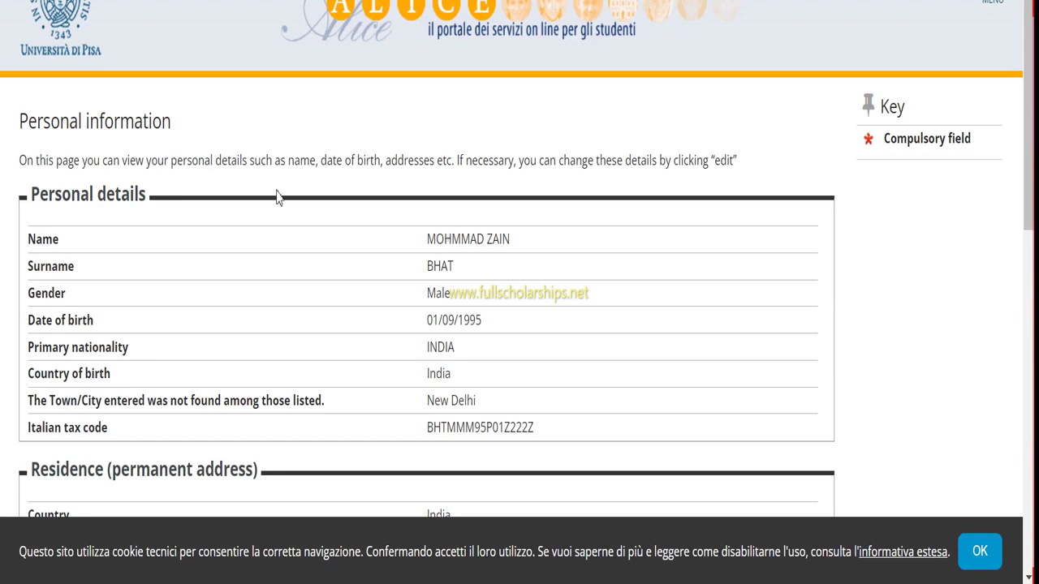
scroll(248, 297, down, 10)
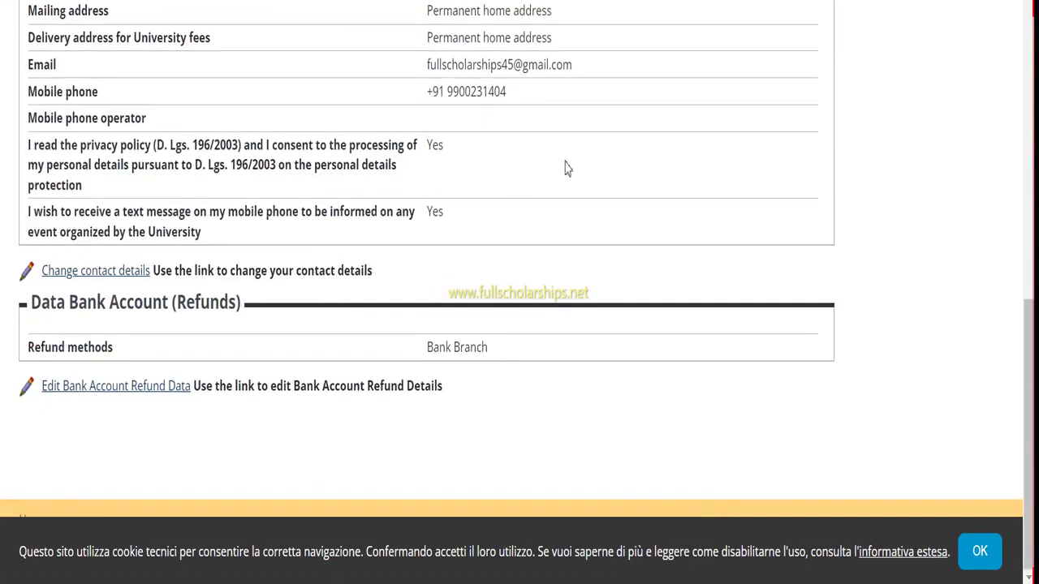
scroll(301, 336, up, 5)
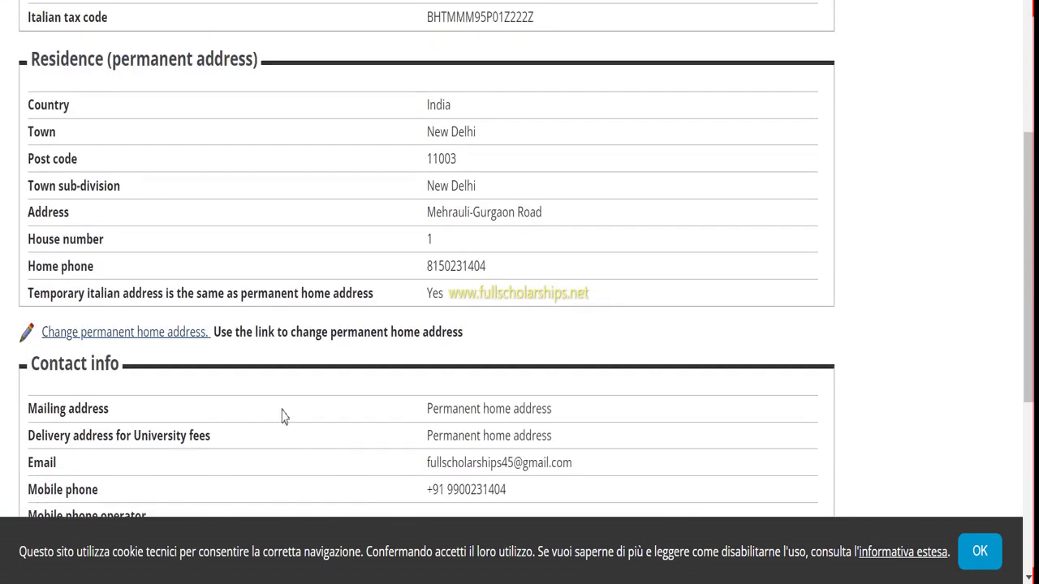
scroll(417, 399, up, 5)
scroll(525, 257, down, 5)
scroll(524, 257, up, 5)
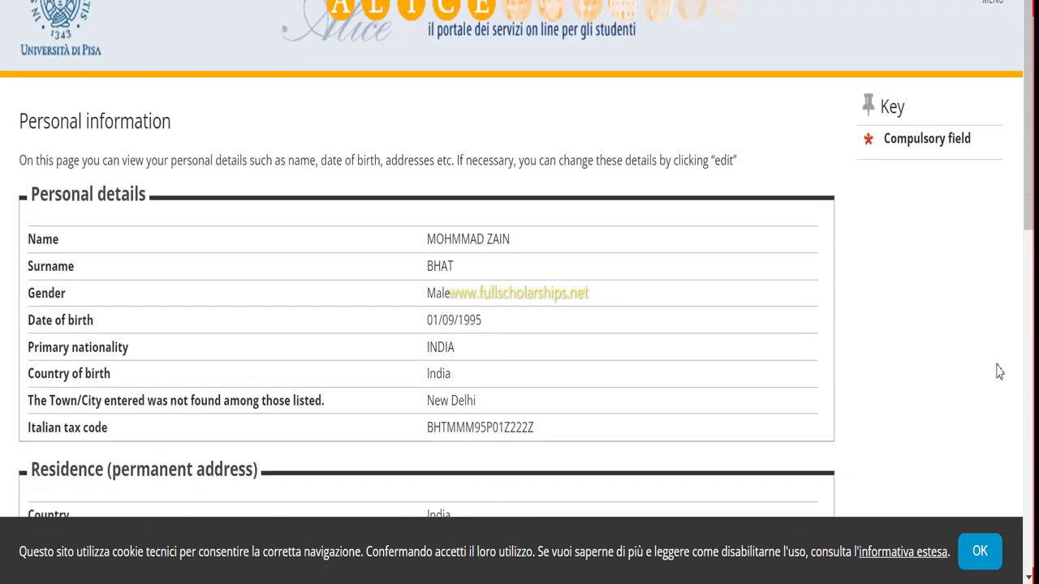
- Open the Application Form for Incoming Students under International mobility and Summer School and try to start the application
click(992, 3)
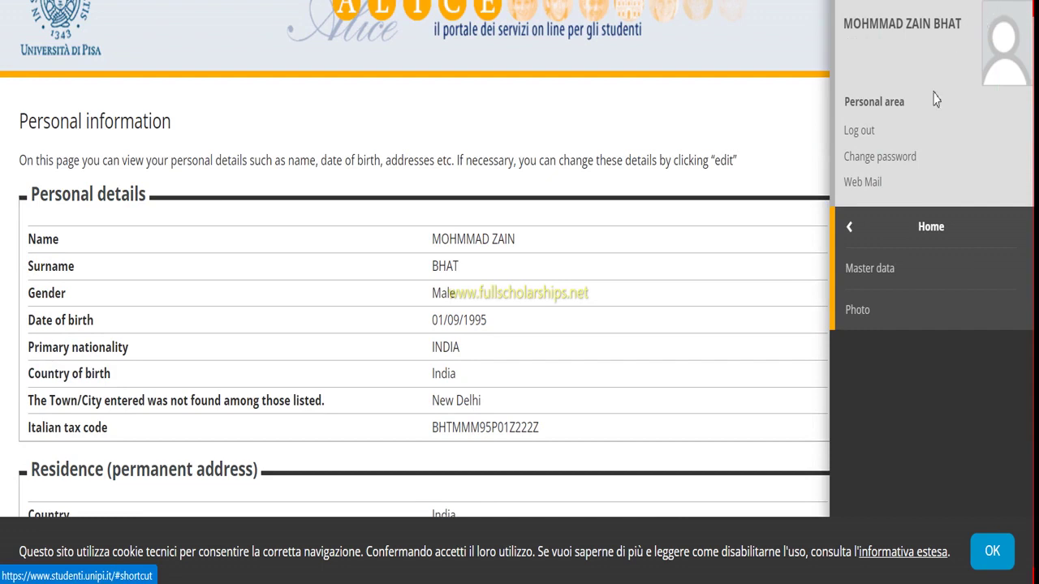
click(850, 229)
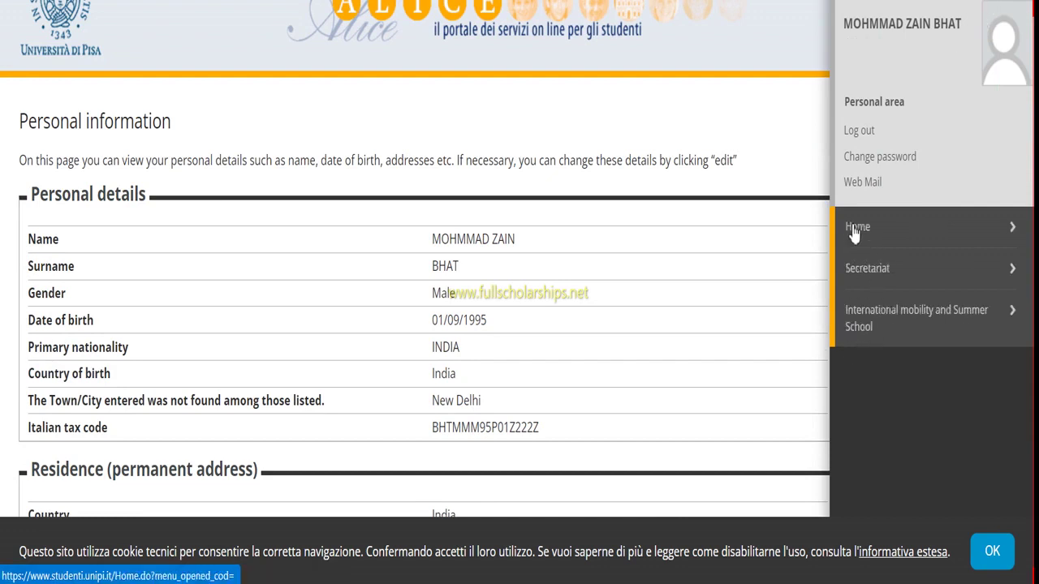
click(883, 323)
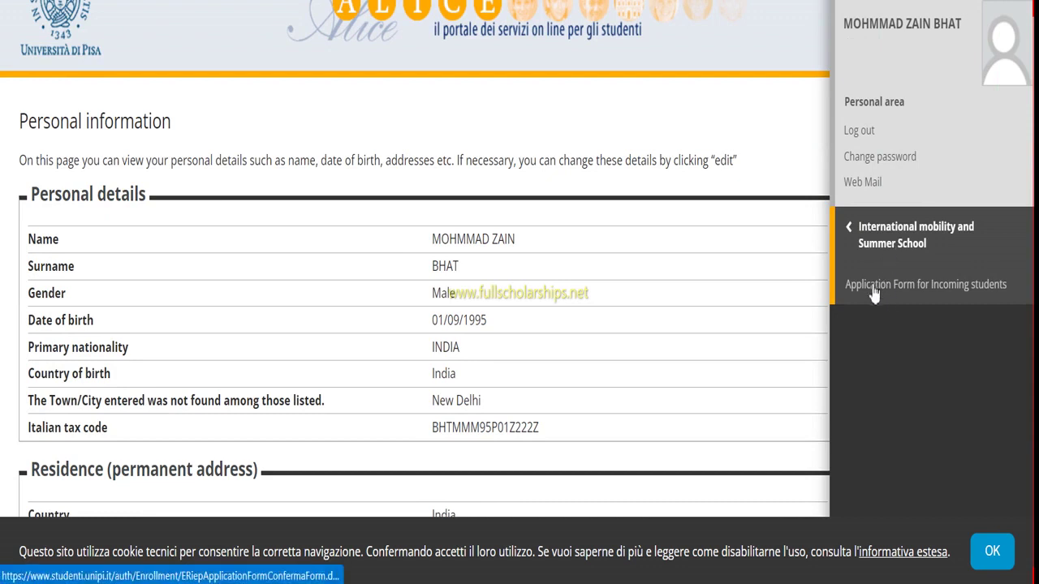
click(874, 294)
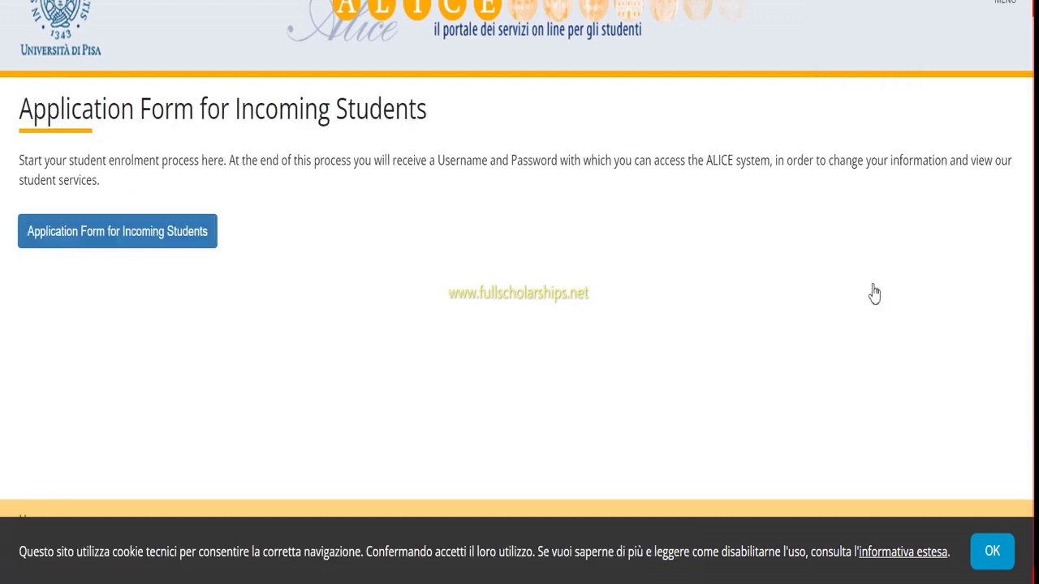
click(63, 235)
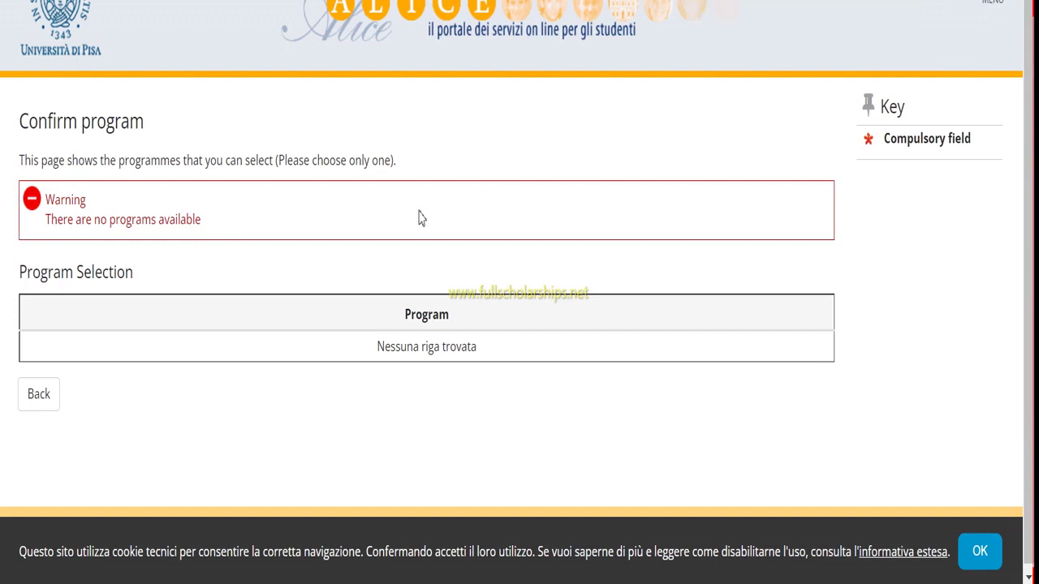
- Go to the Secretariat's Enrolment section, resume the pending LEAN 4 SMART FACTORY enrollment and proceed with the matriculation
click(993, 3)
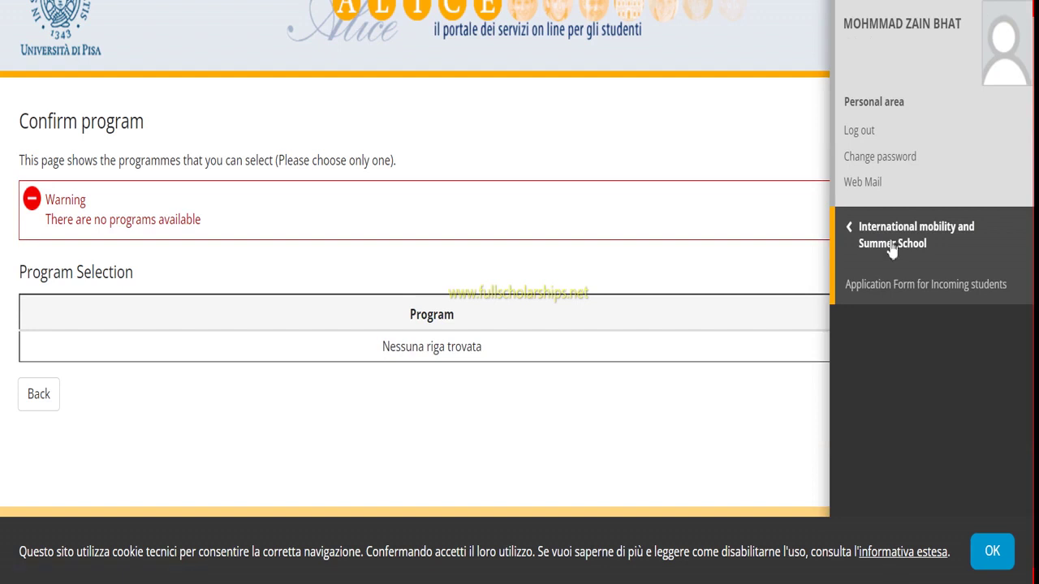
click(851, 227)
click(852, 228)
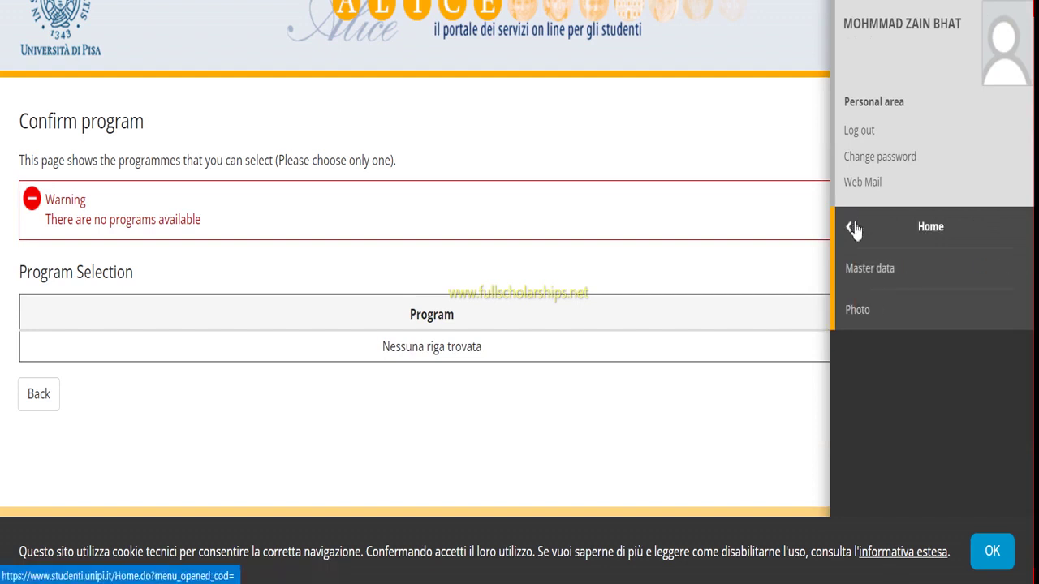
click(851, 227)
click(860, 237)
click(845, 227)
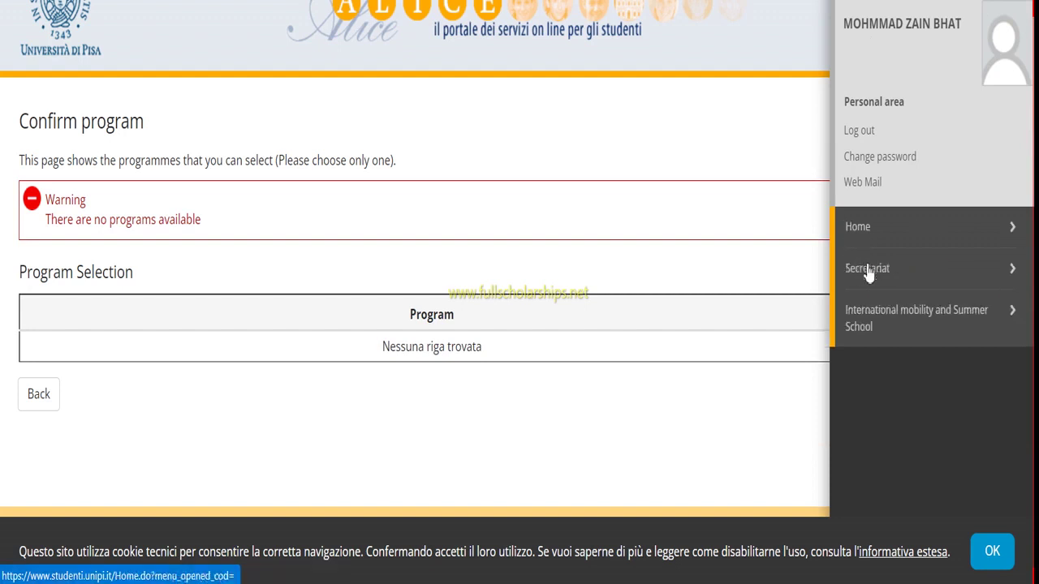
click(865, 270)
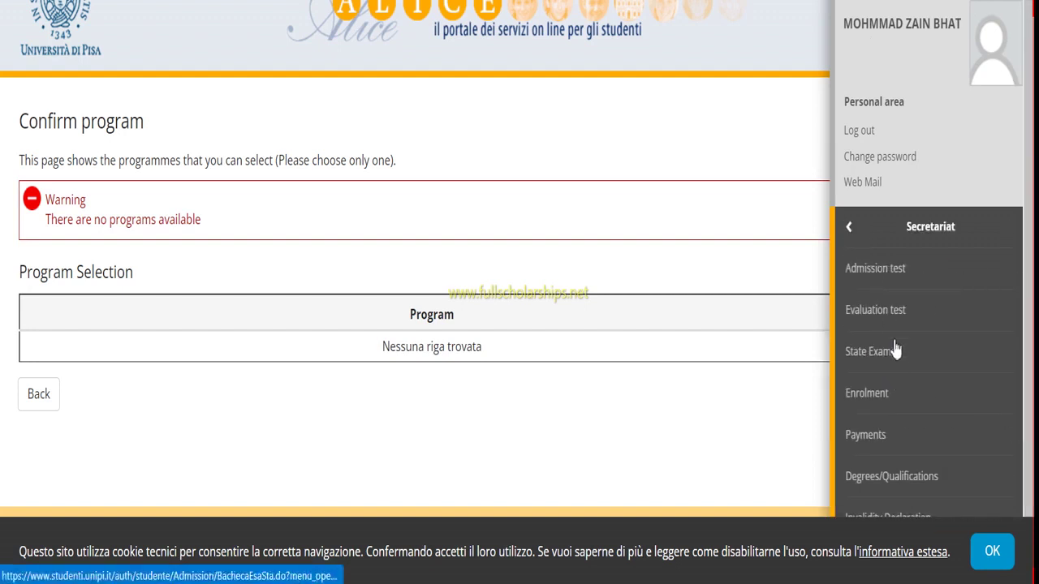
scroll(892, 281, down, 1)
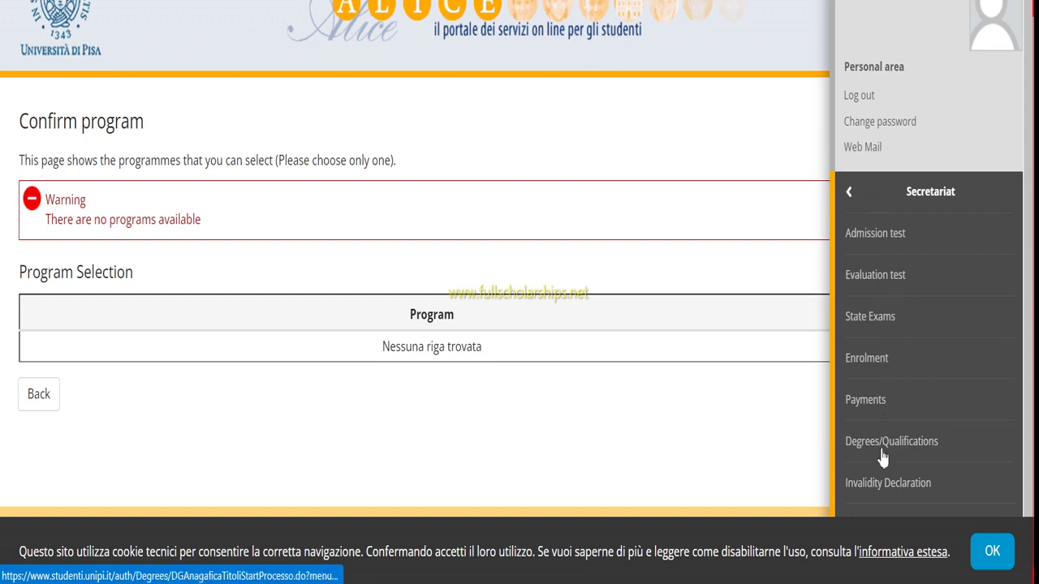
click(874, 360)
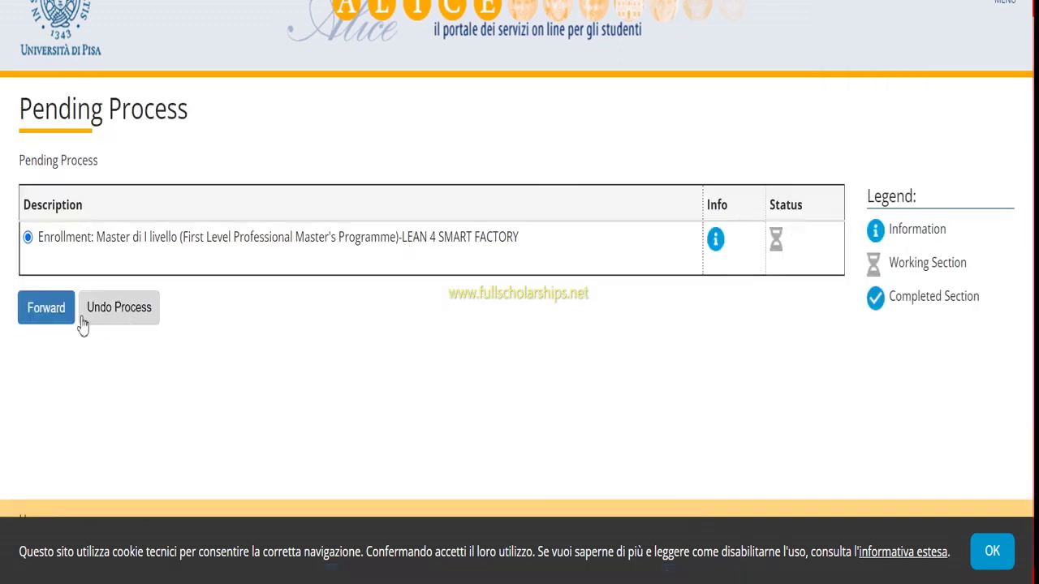
click(52, 318)
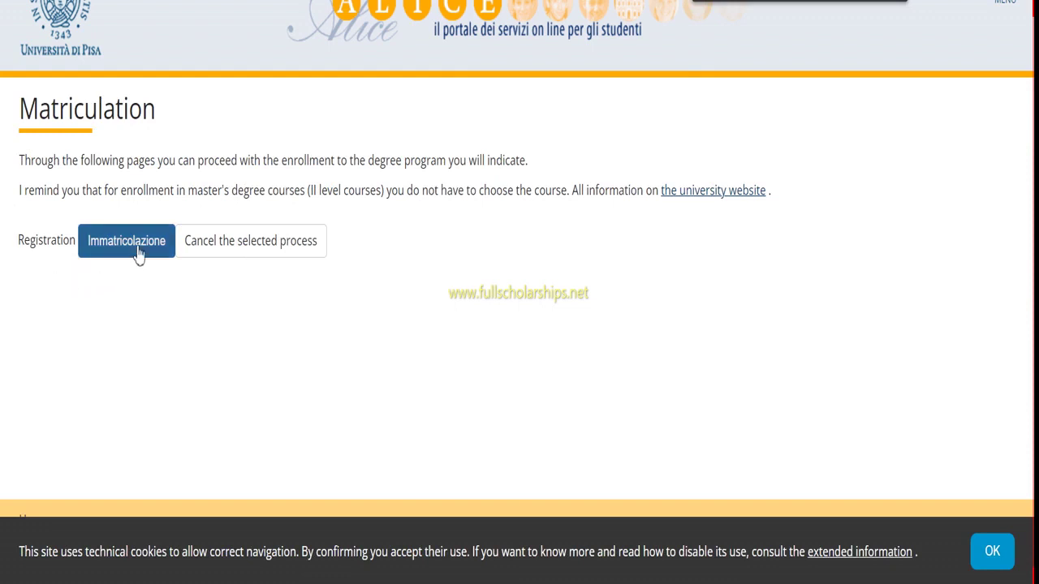
click(138, 254)
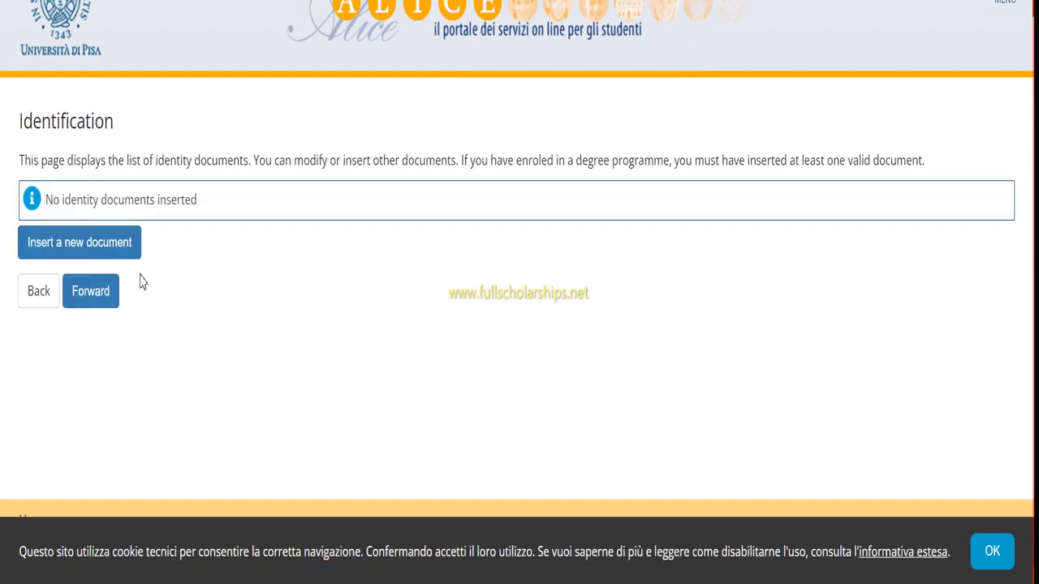
- Start a new identity document entry and set its document type to Passport
click(82, 252)
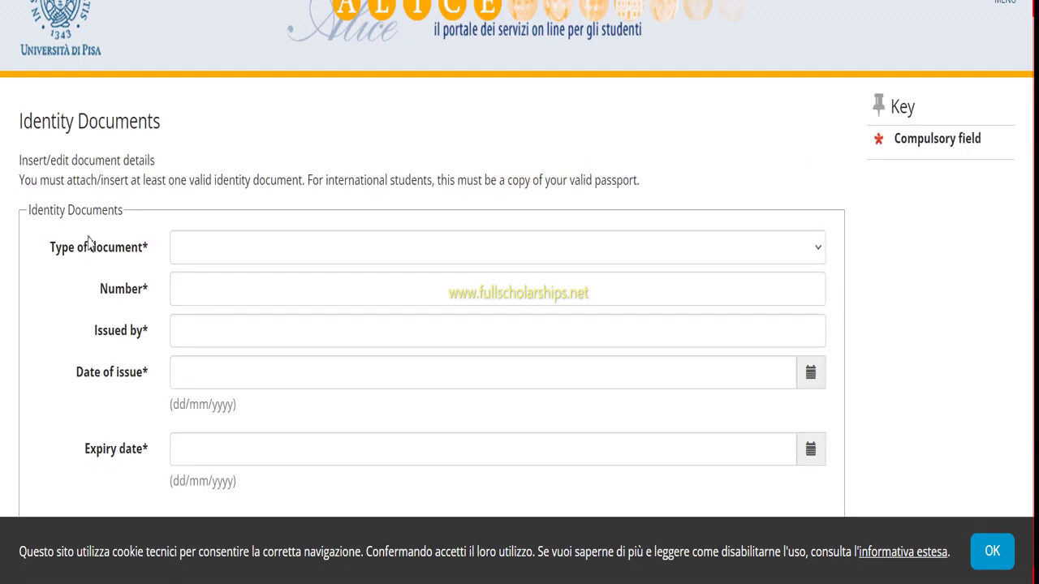
scroll(199, 259, down, 2)
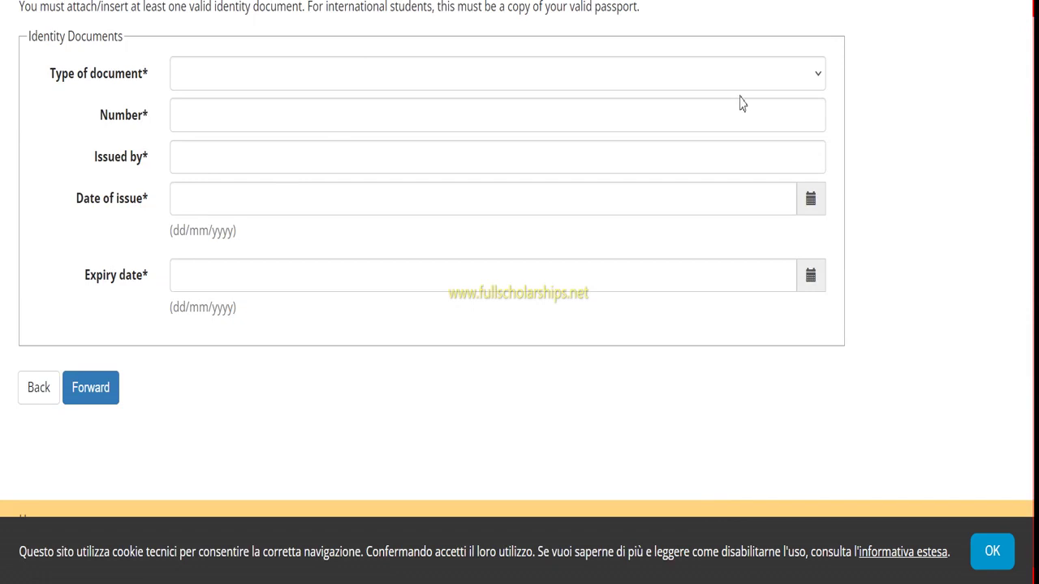
click(737, 82)
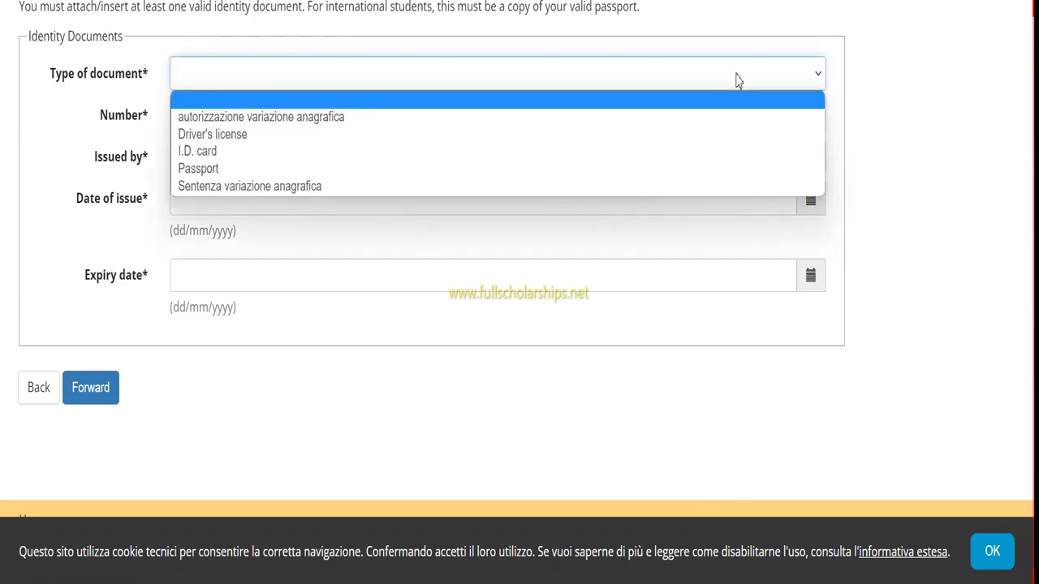
click(290, 169)
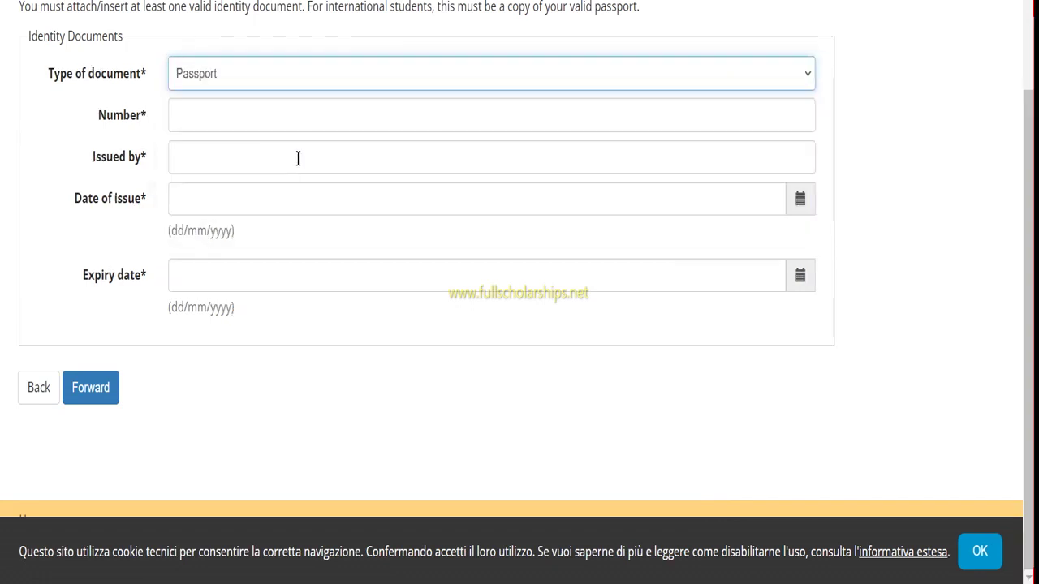
- Enter the passport number, set the issuer to govt and the date of issue to 01/07/2019
click(316, 128)
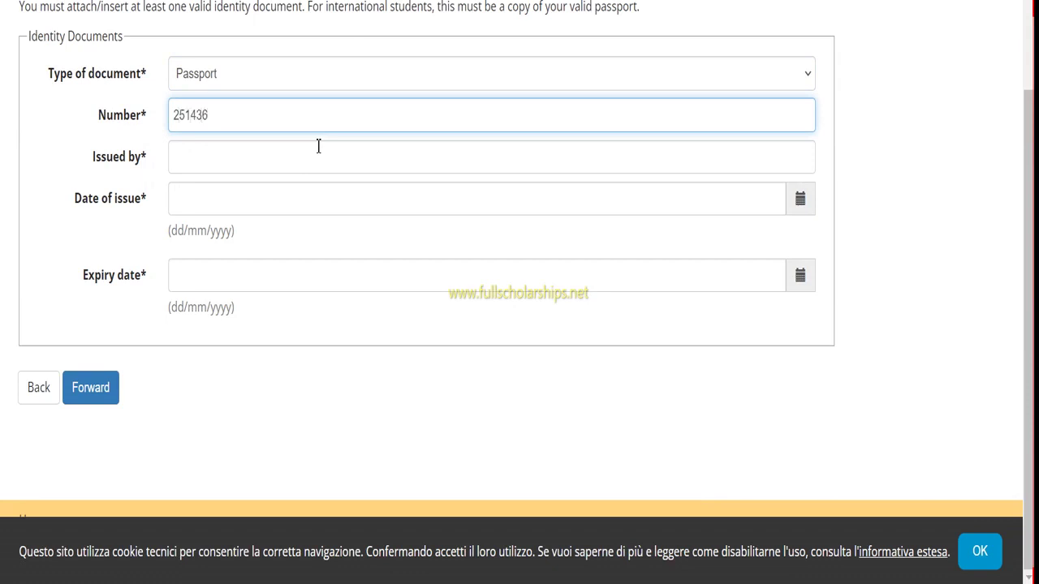
click(319, 158)
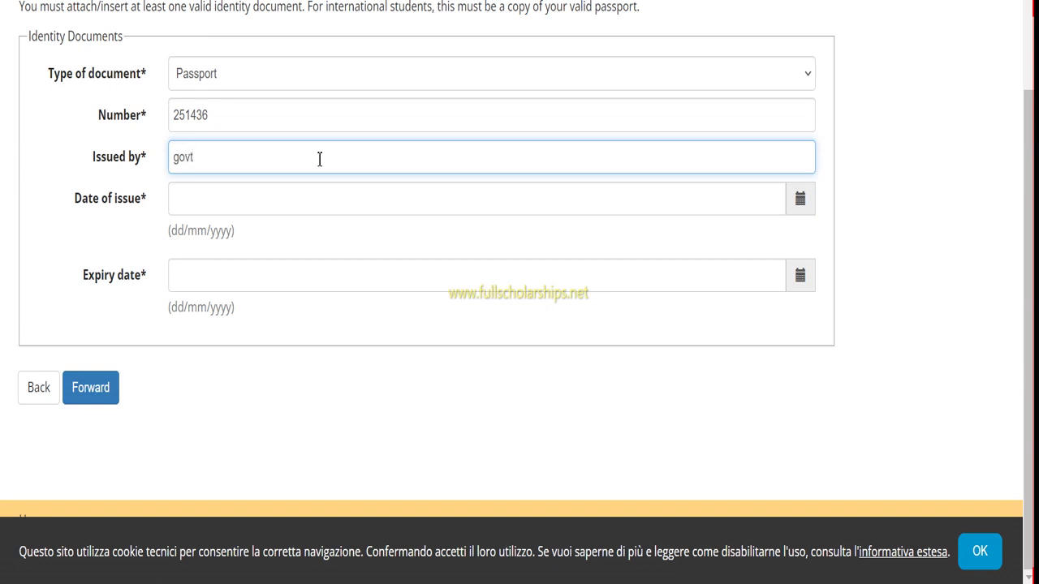
click(591, 207)
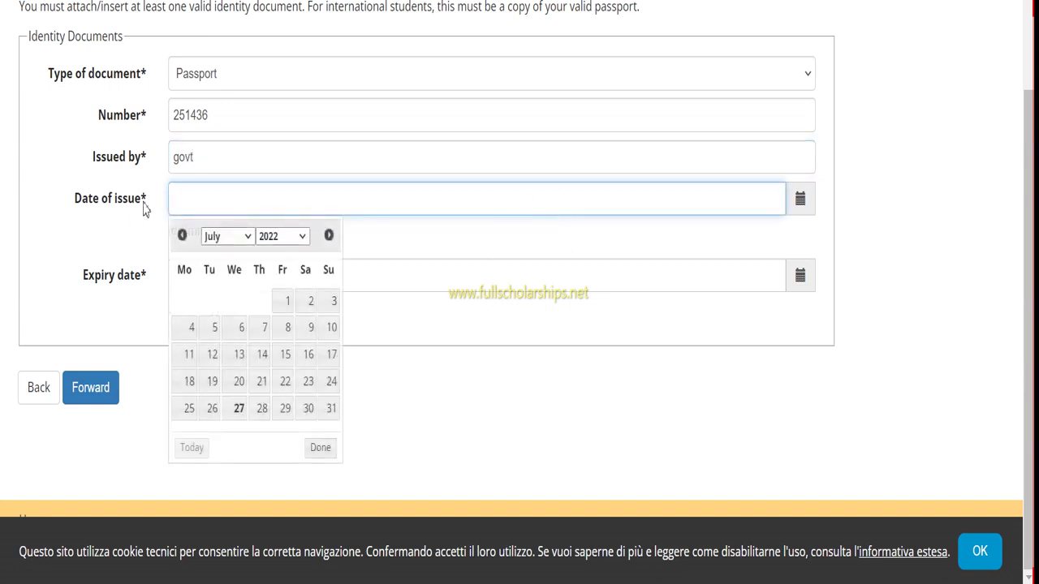
click(270, 238)
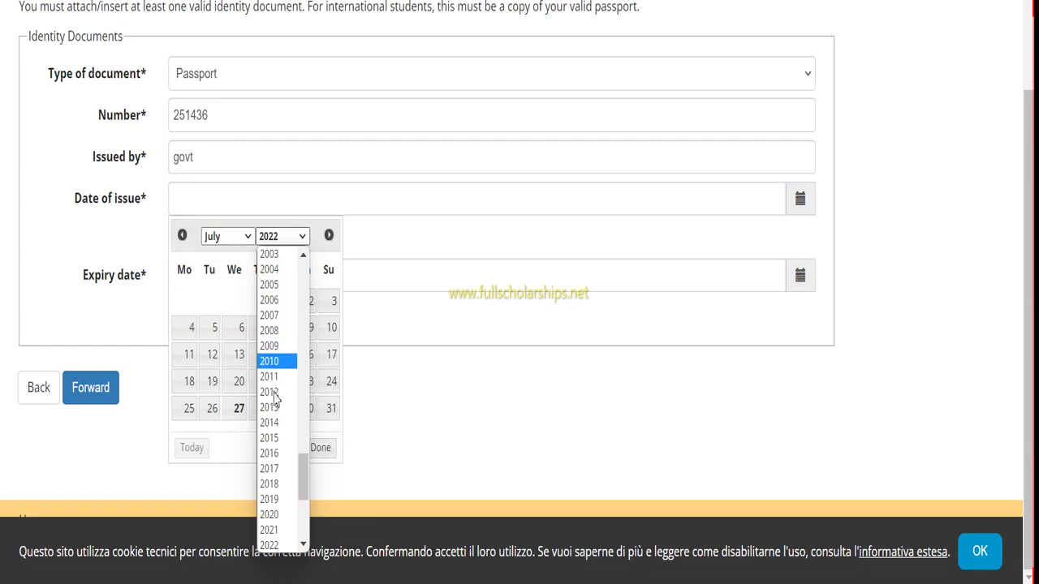
click(267, 502)
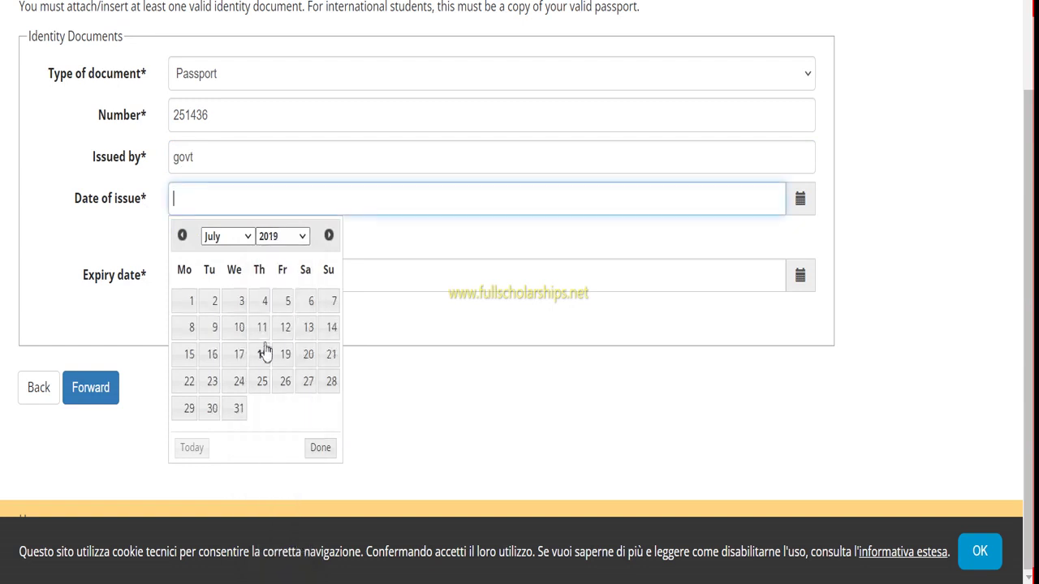
click(181, 303)
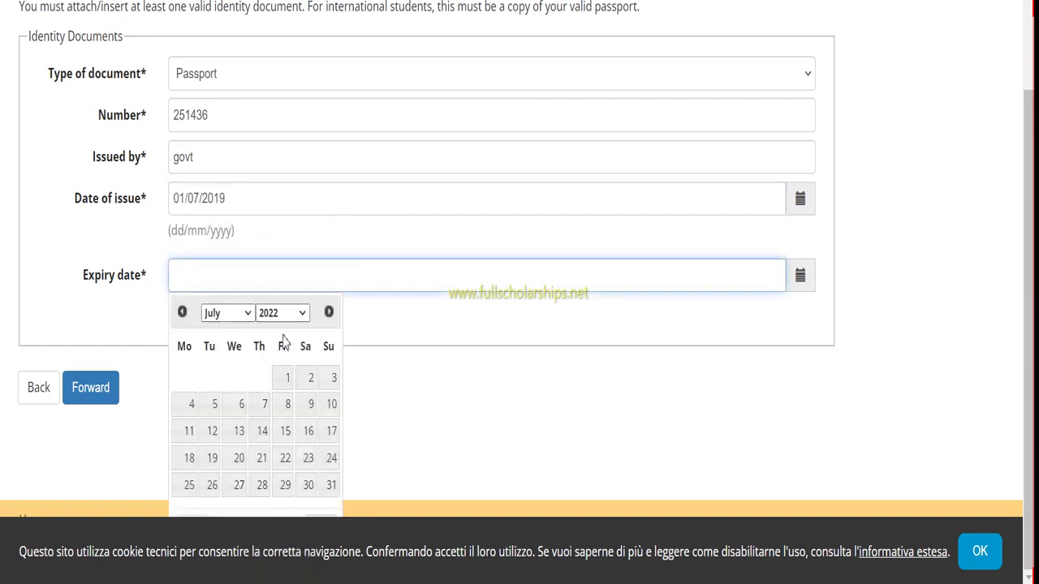
- Set the passport's expiry date to 02/07/2029, then submit and confirm the identity document details
click(280, 315)
scroll(275, 268, down, 5)
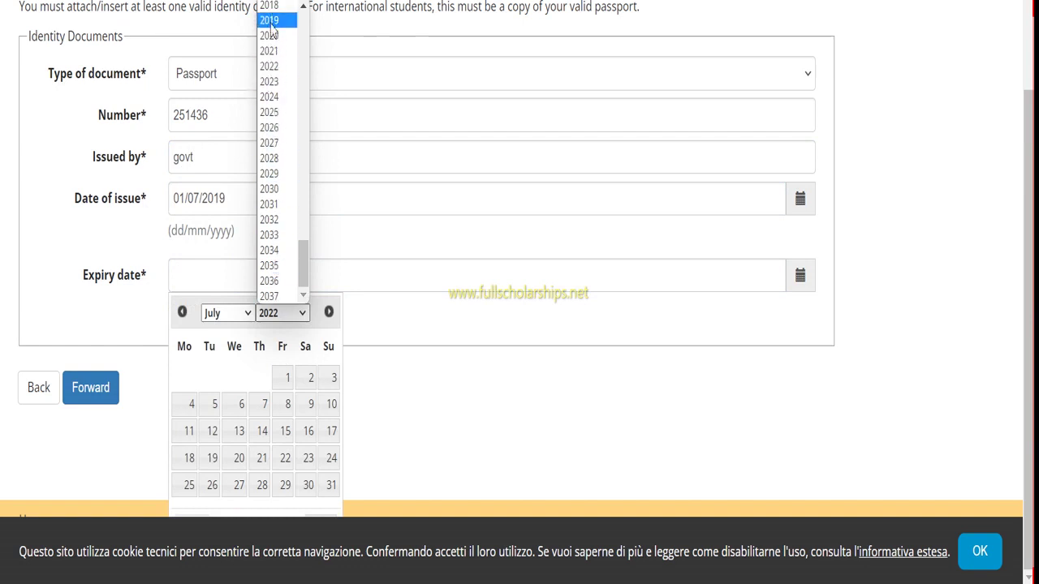
click(273, 175)
click(191, 406)
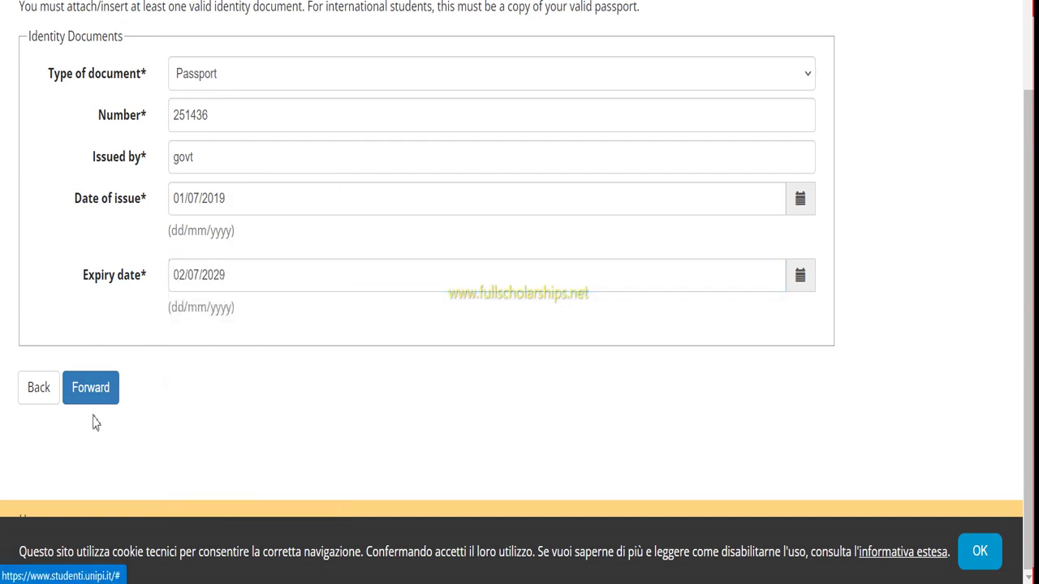
click(88, 391)
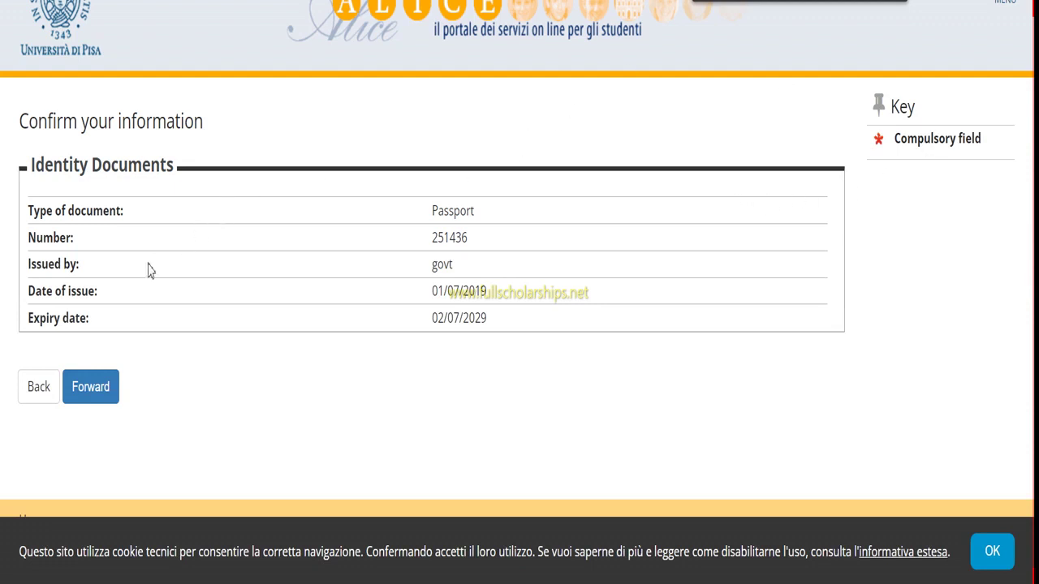
click(98, 388)
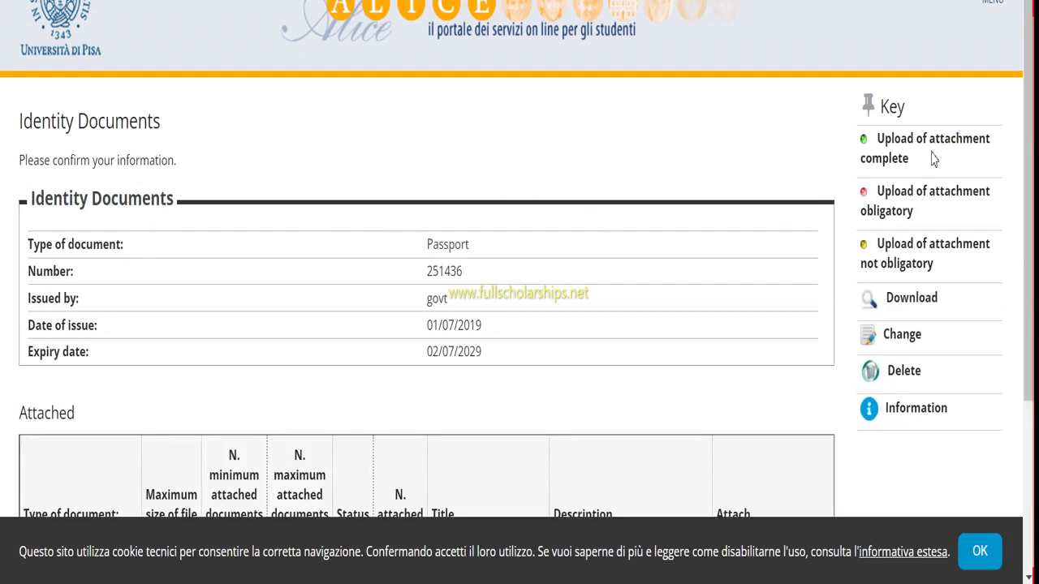
- Review the attachment requirements for the identity document and return to the Secretariat's Enrolment page
scroll(878, 283, down, 3)
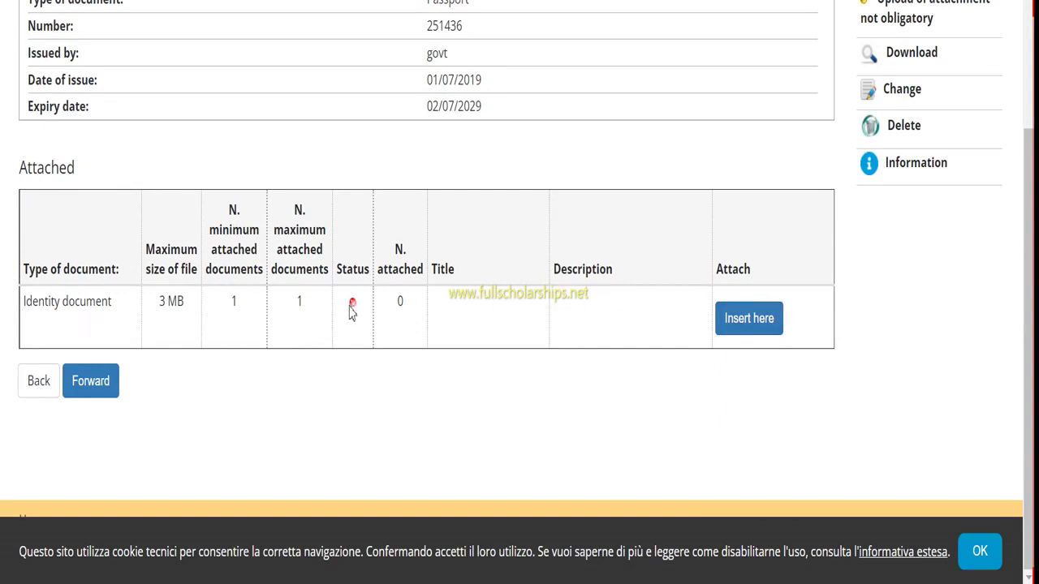
scroll(714, 325, up, 3)
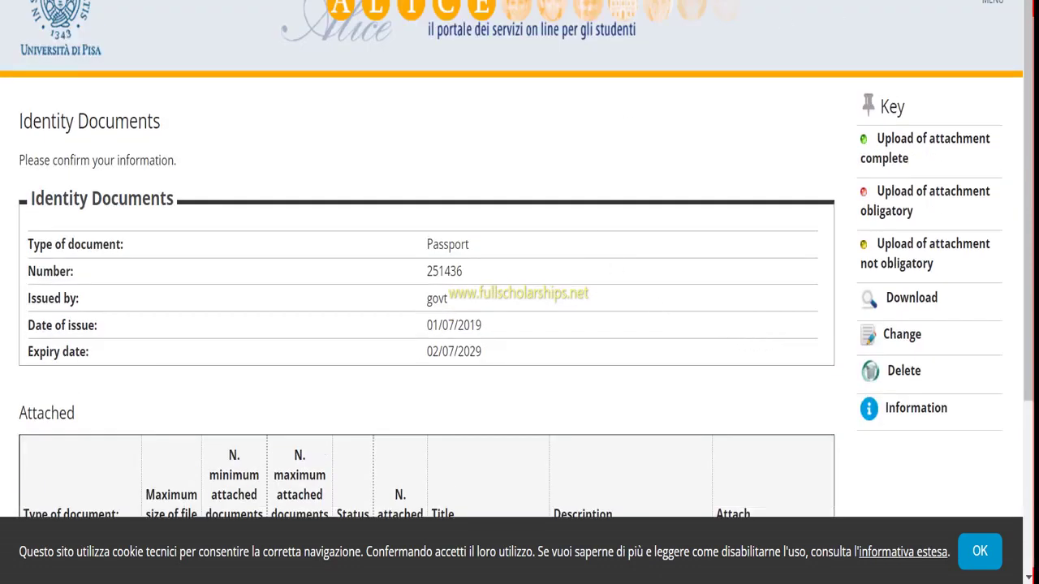
click(1013, 3)
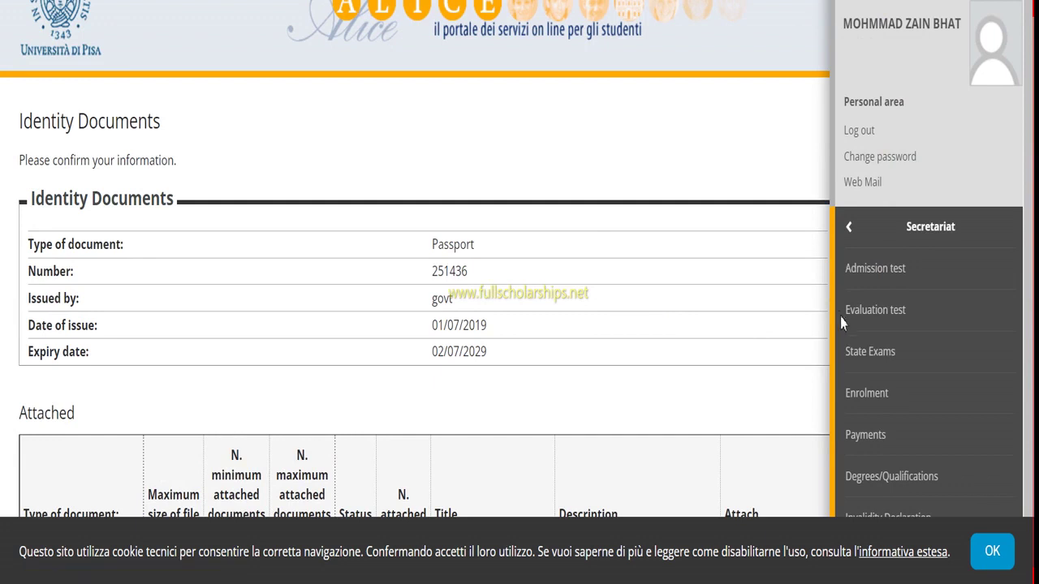
click(858, 398)
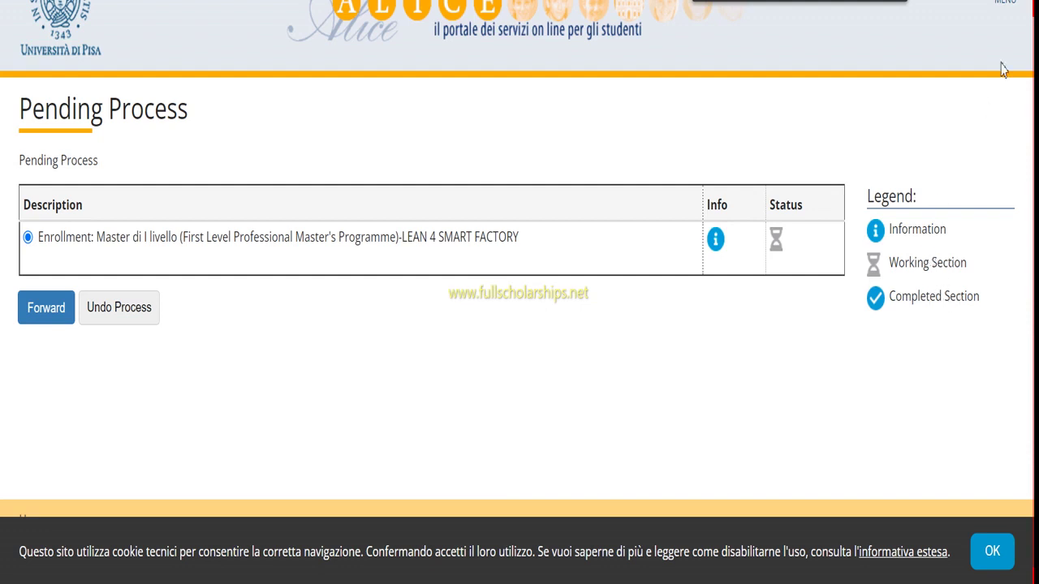
click(1004, 16)
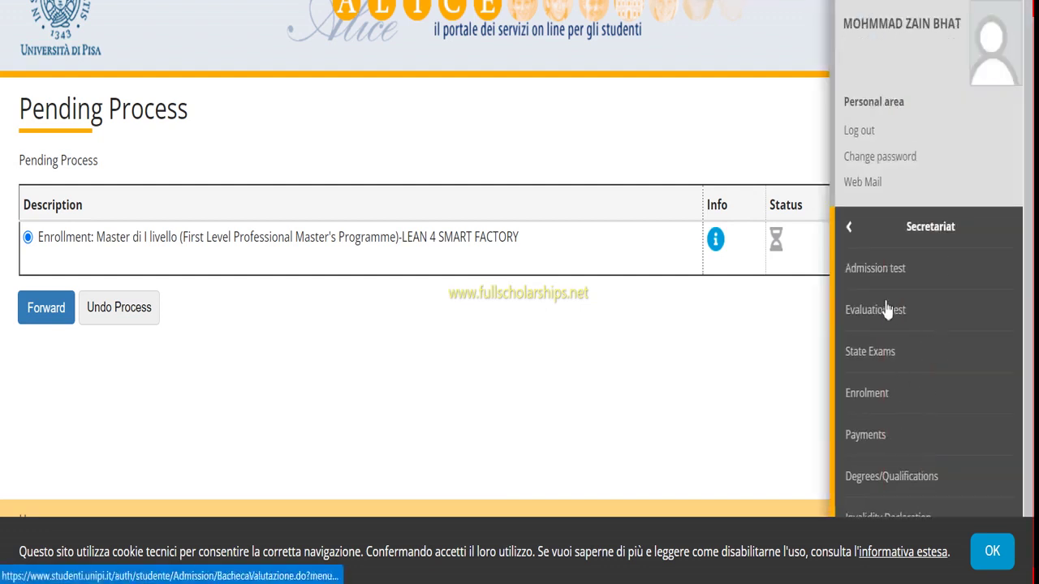
scroll(890, 280, down, 1)
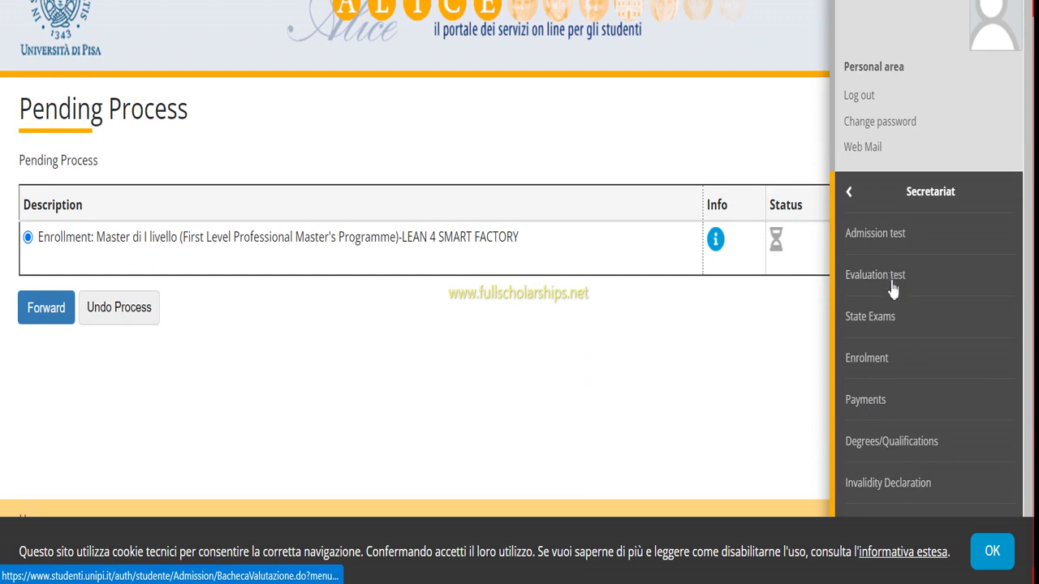
click(849, 192)
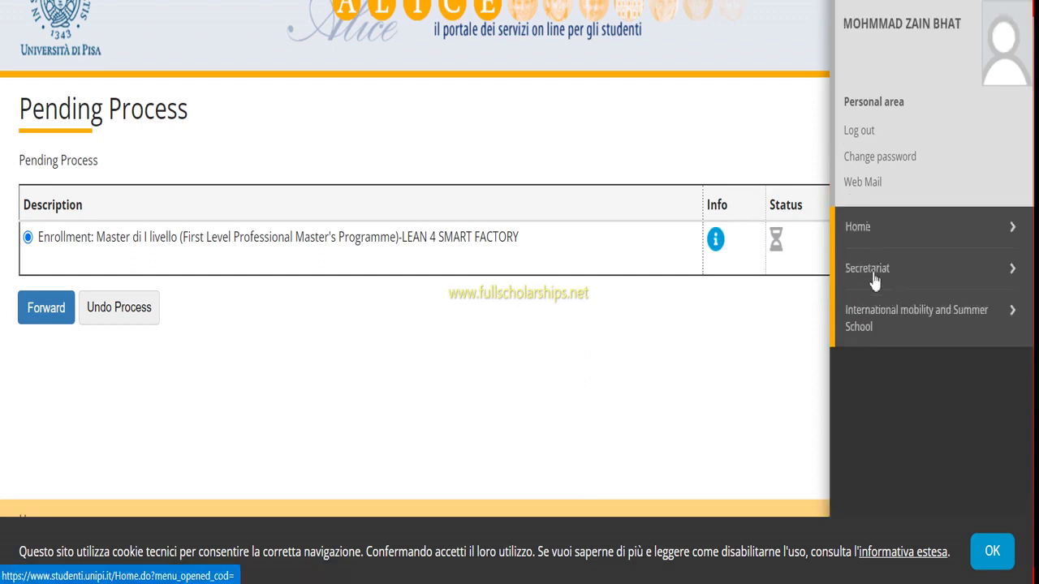
click(875, 268)
scroll(864, 321, down, 1)
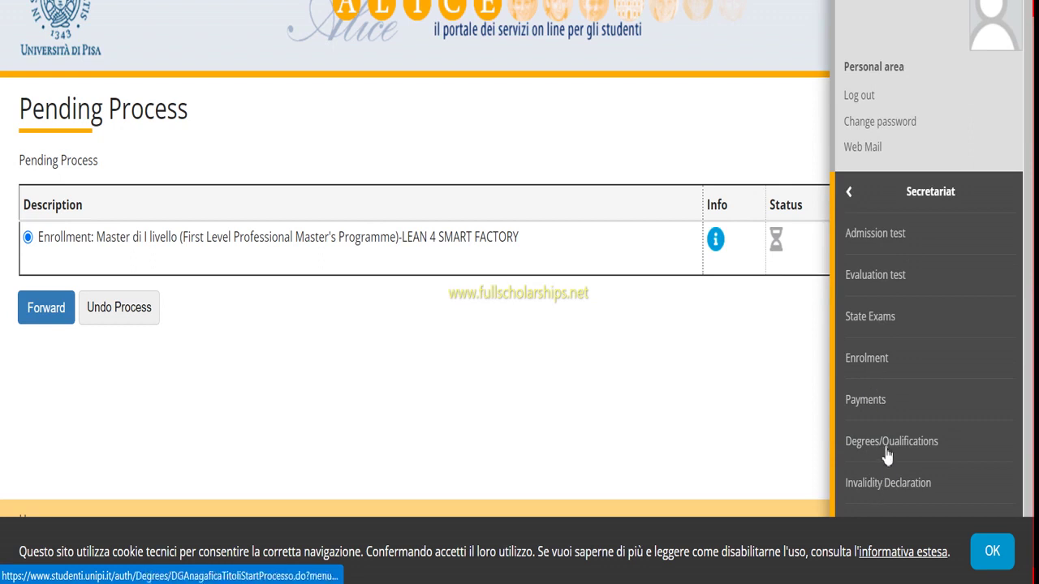
click(854, 193)
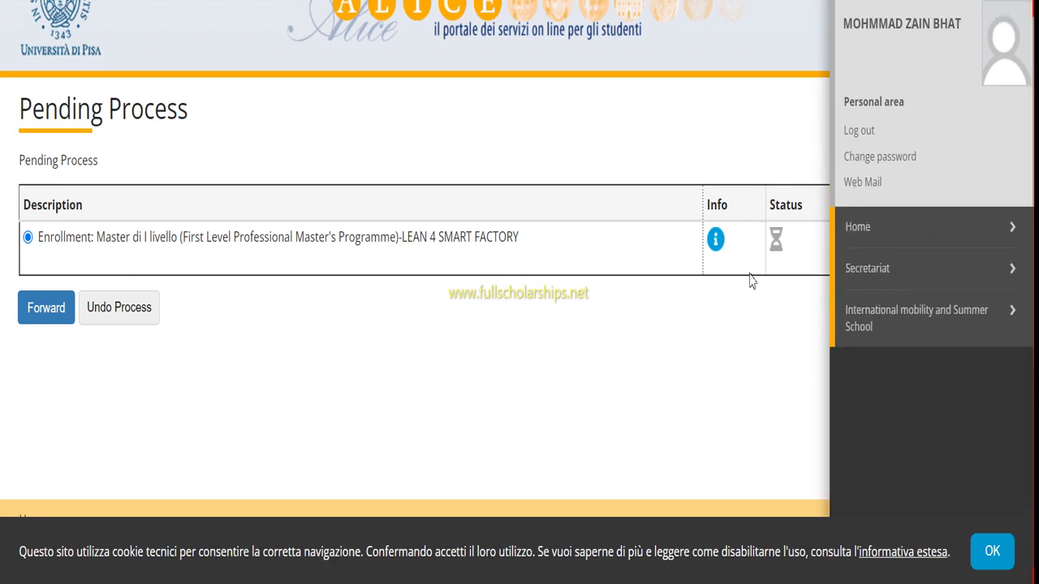
click(765, 153)
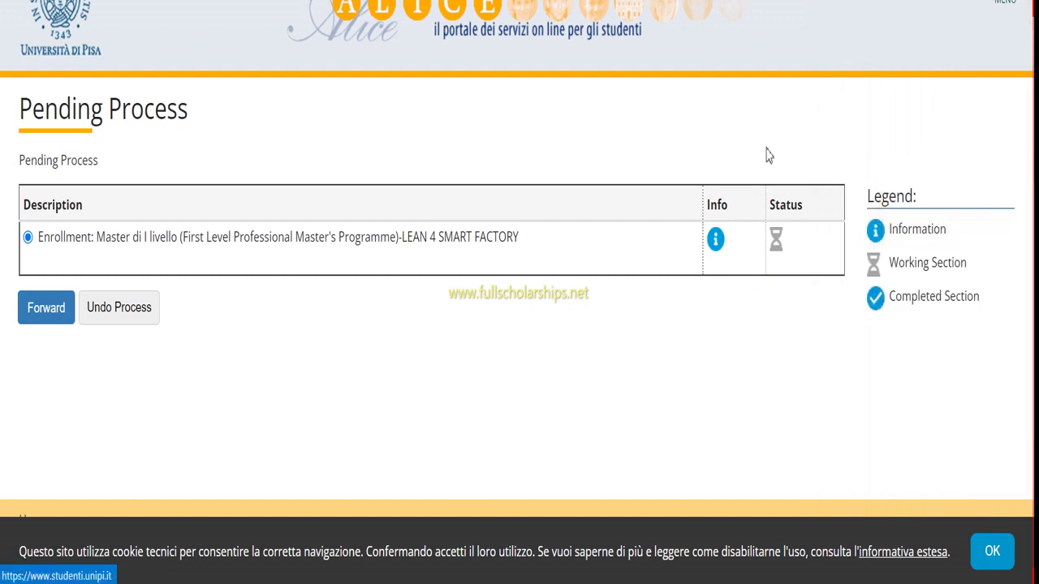